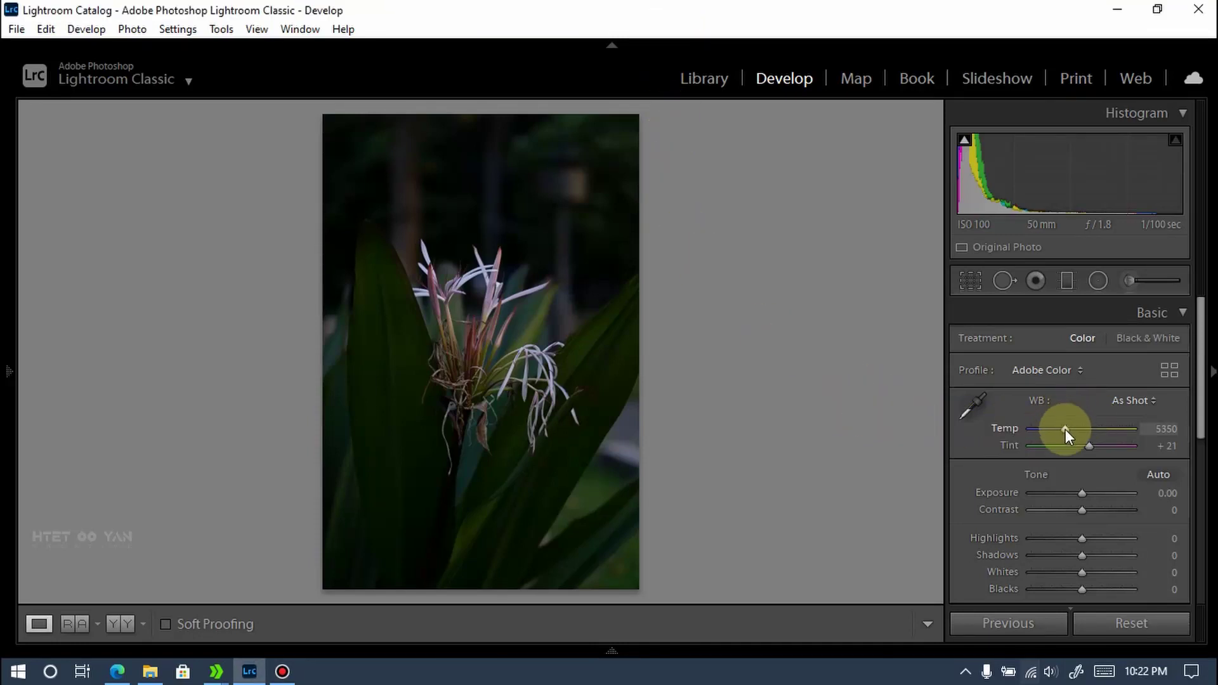
Step: Brighten the photo with Exposure +1.49, Highlights −79 and Shadows +89, then lift the darkest tones
{"action": "scroll", "coordinate": [1064, 429], "scroll_direction": "down", "scroll_amount": 1}
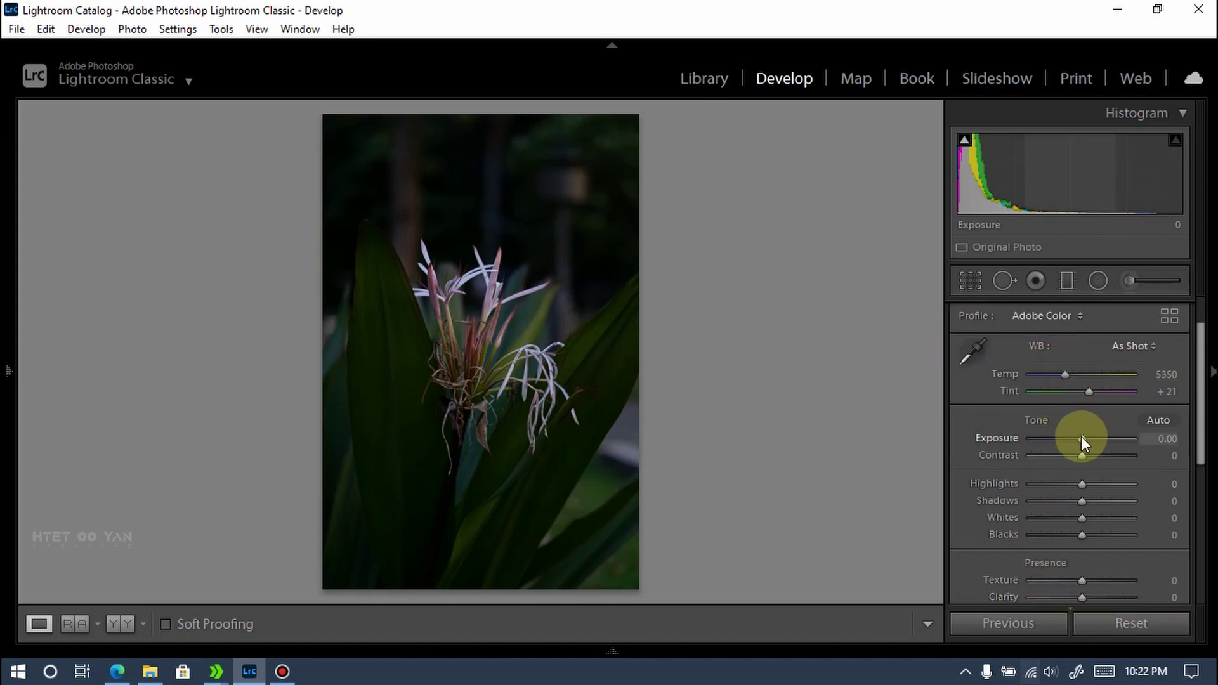
{"action": "left_click_drag", "start_coordinate": [1082, 437], "coordinate": [1098, 437]}
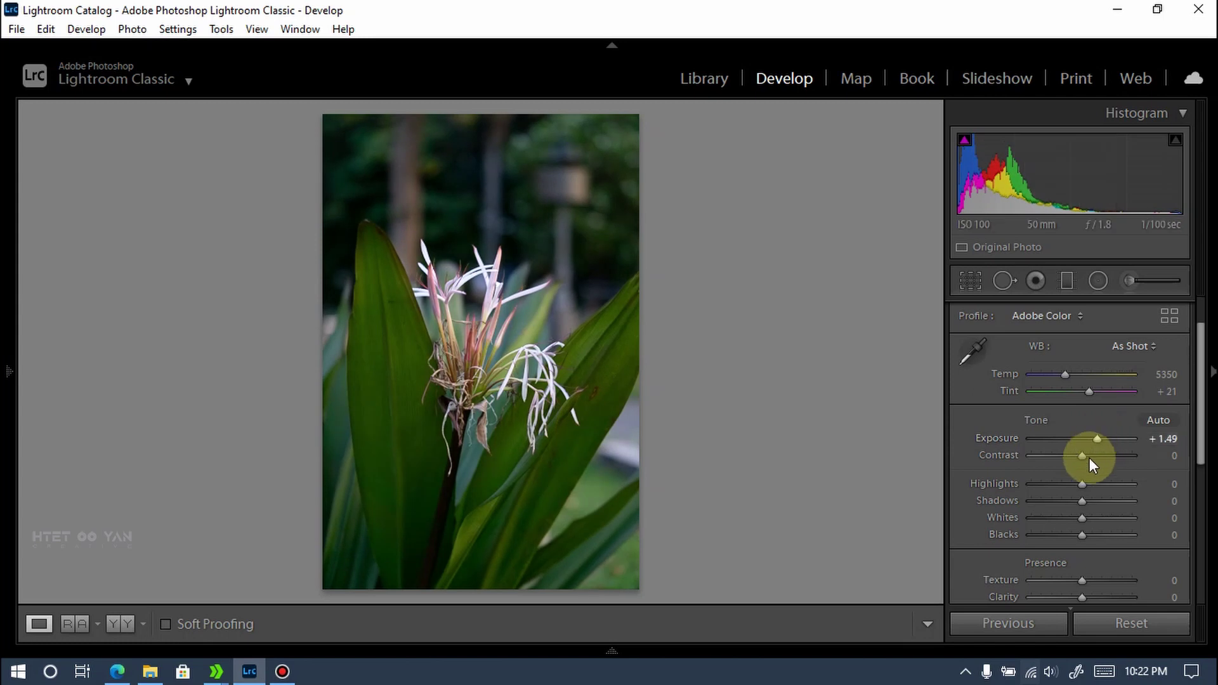
{"action": "mouse_move", "coordinate": [1083, 486]}
{"action": "left_mouse_down"}
{"action": "mouse_move", "coordinate": [1041, 485]}
{"action": "mouse_move", "coordinate": [1087, 455]}
{"action": "left_mouse_up"}
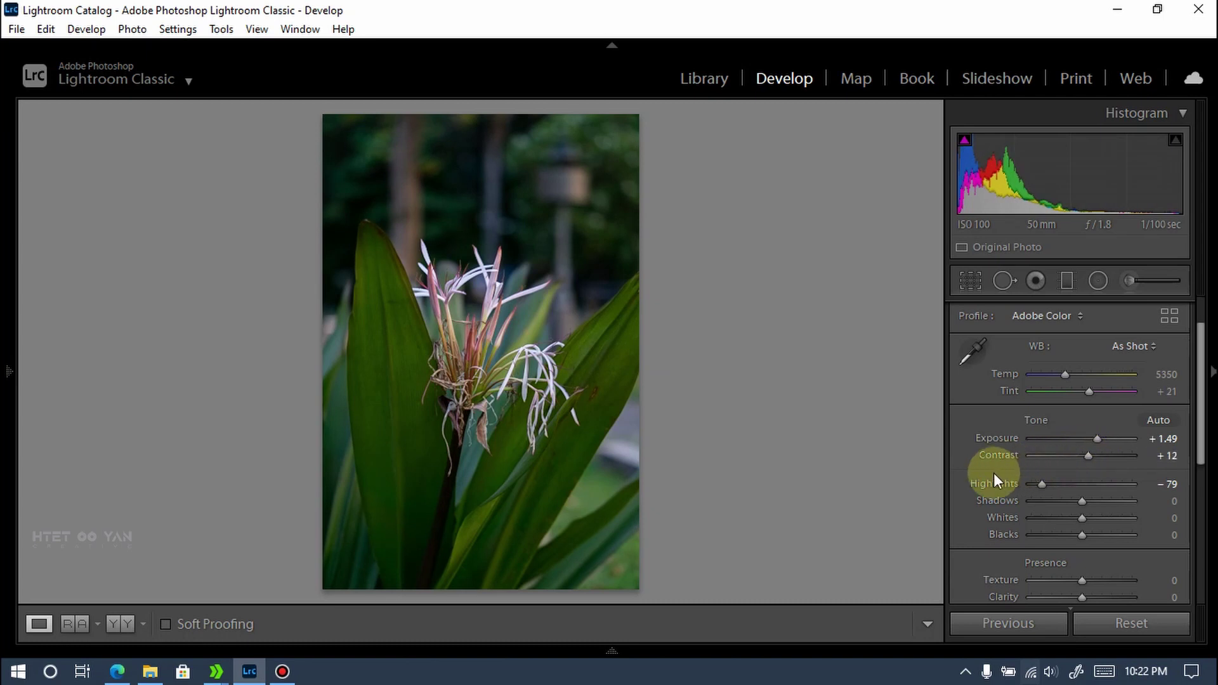
{"action": "scroll", "coordinate": [1009, 508], "scroll_direction": "down", "scroll_amount": 1}
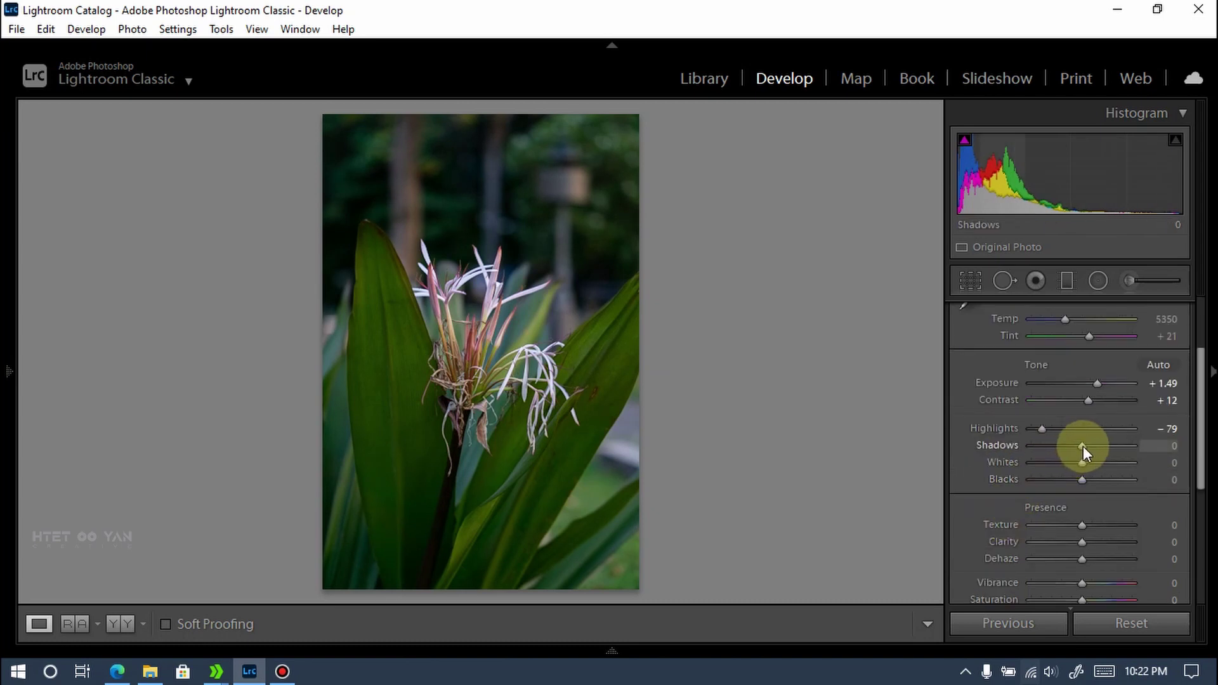
{"action": "mouse_move", "coordinate": [1083, 446]}
{"action": "left_mouse_down"}
{"action": "mouse_move", "coordinate": [1129, 447]}
{"action": "mouse_move", "coordinate": [1098, 466]}
{"action": "left_mouse_up"}
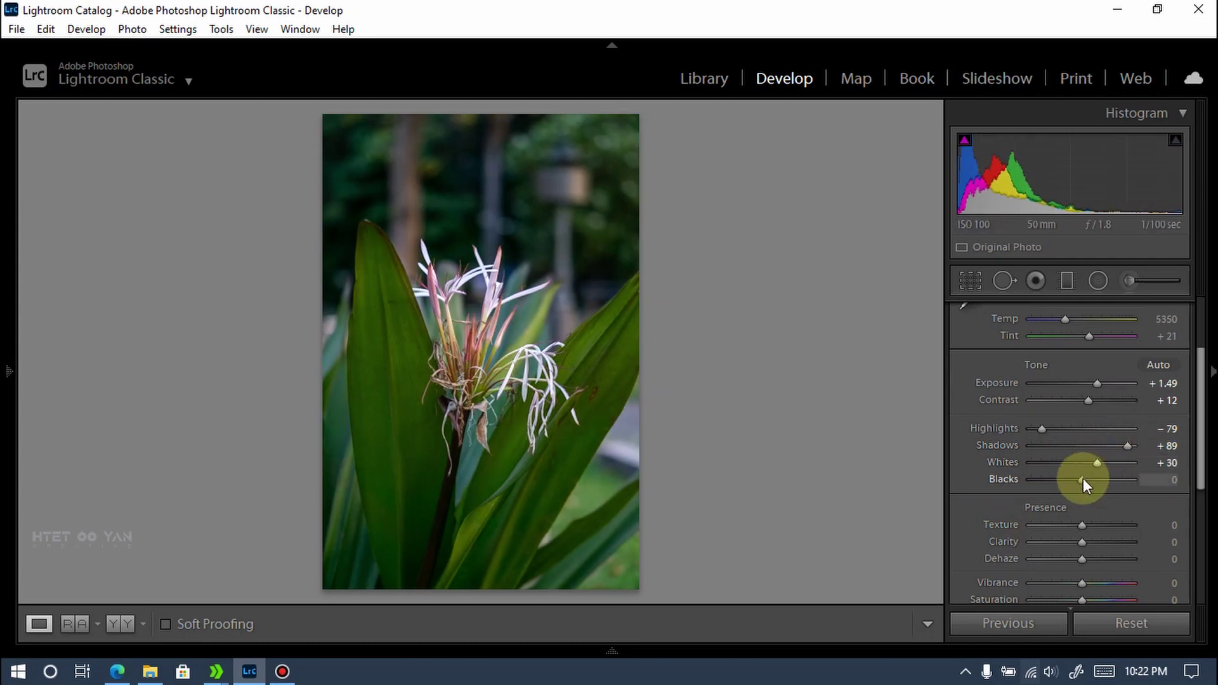
{"action": "mouse_move", "coordinate": [1083, 479]}
{"action": "left_mouse_down"}
{"action": "mouse_move", "coordinate": [1108, 480]}
{"action": "mouse_move", "coordinate": [1091, 477]}
{"action": "left_mouse_up"}
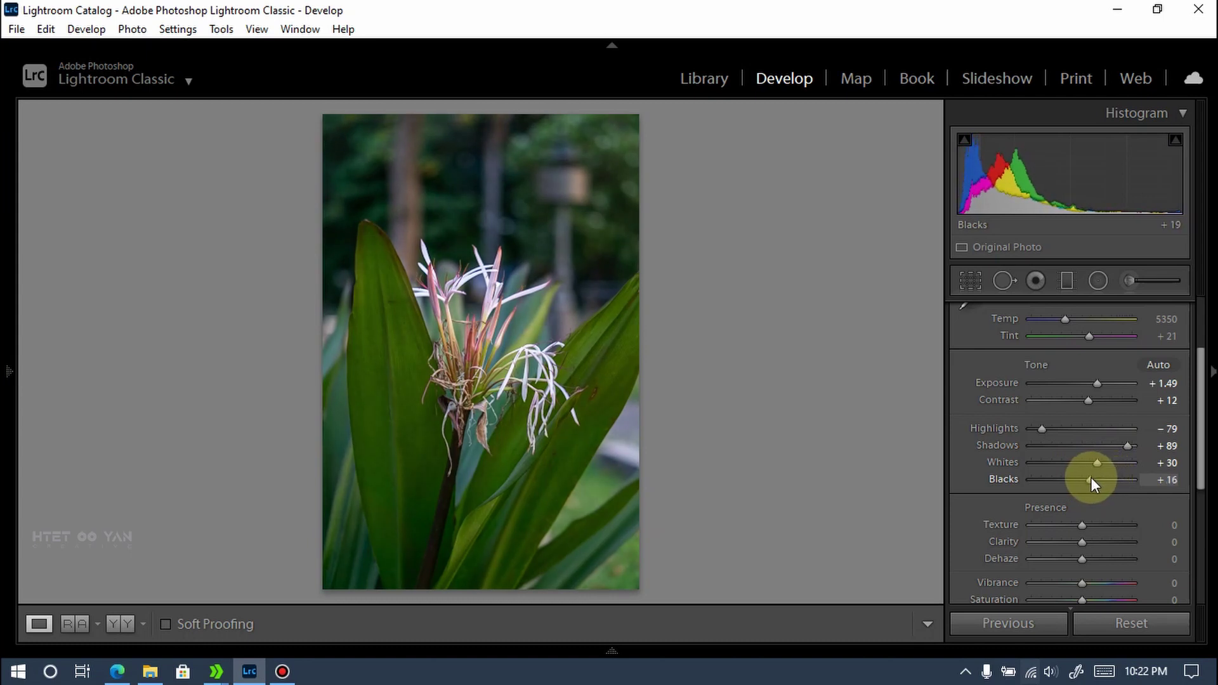
Step: Add Texture +11 and Clarity +7 in the Presence section
{"action": "scroll", "coordinate": [977, 526], "scroll_direction": "down", "scroll_amount": 2}
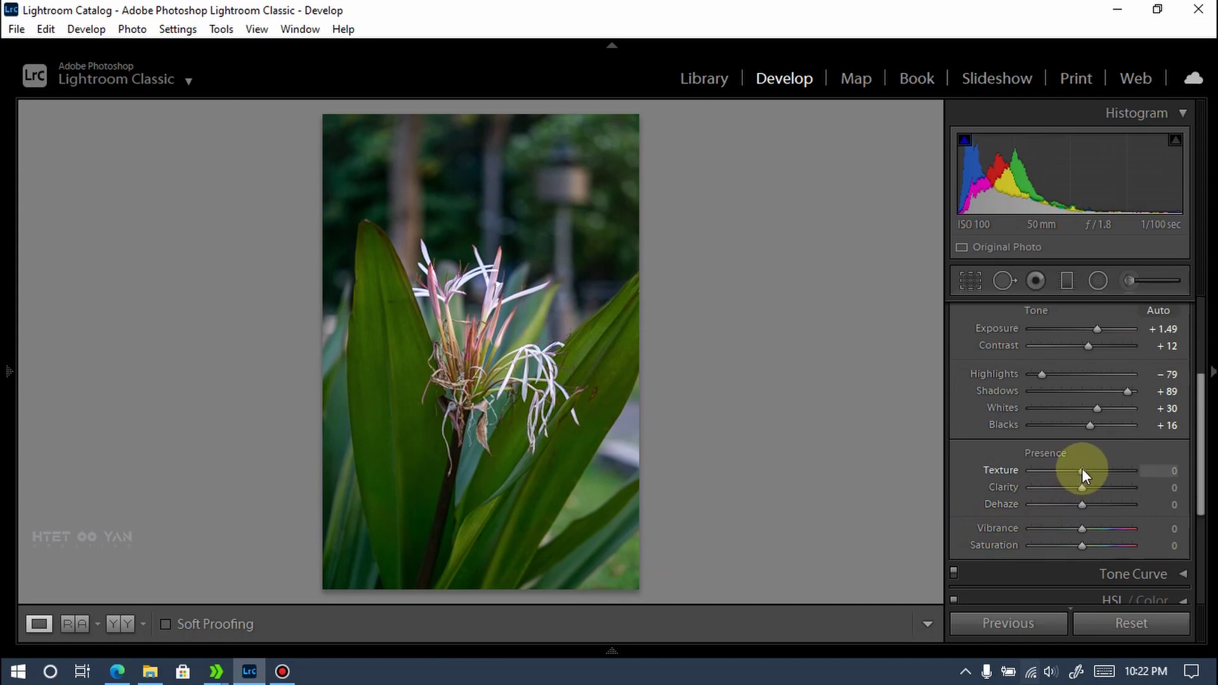
{"action": "left_click_drag", "start_coordinate": [1085, 470], "coordinate": [1084, 489]}
{"action": "scroll", "coordinate": [1086, 488], "scroll_direction": "down", "scroll_amount": 2}
{"action": "scroll", "coordinate": [1050, 489], "scroll_direction": "down", "scroll_amount": 1}
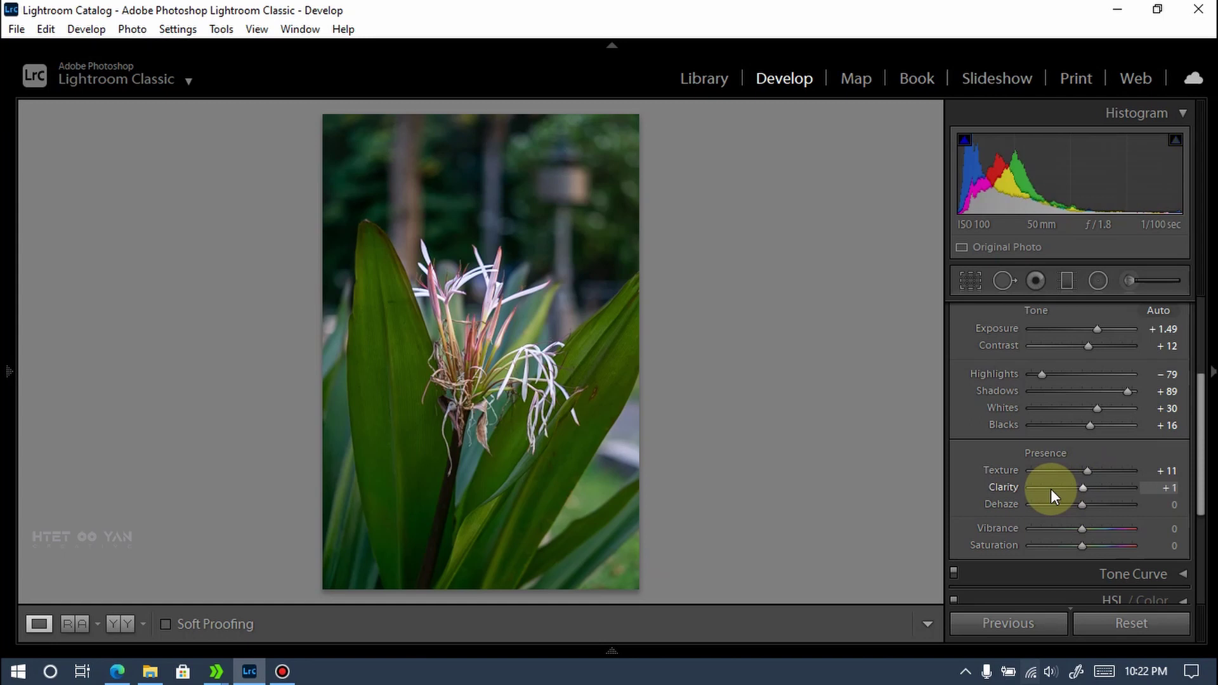
{"action": "scroll", "coordinate": [1038, 490], "scroll_direction": "up", "scroll_amount": 2}
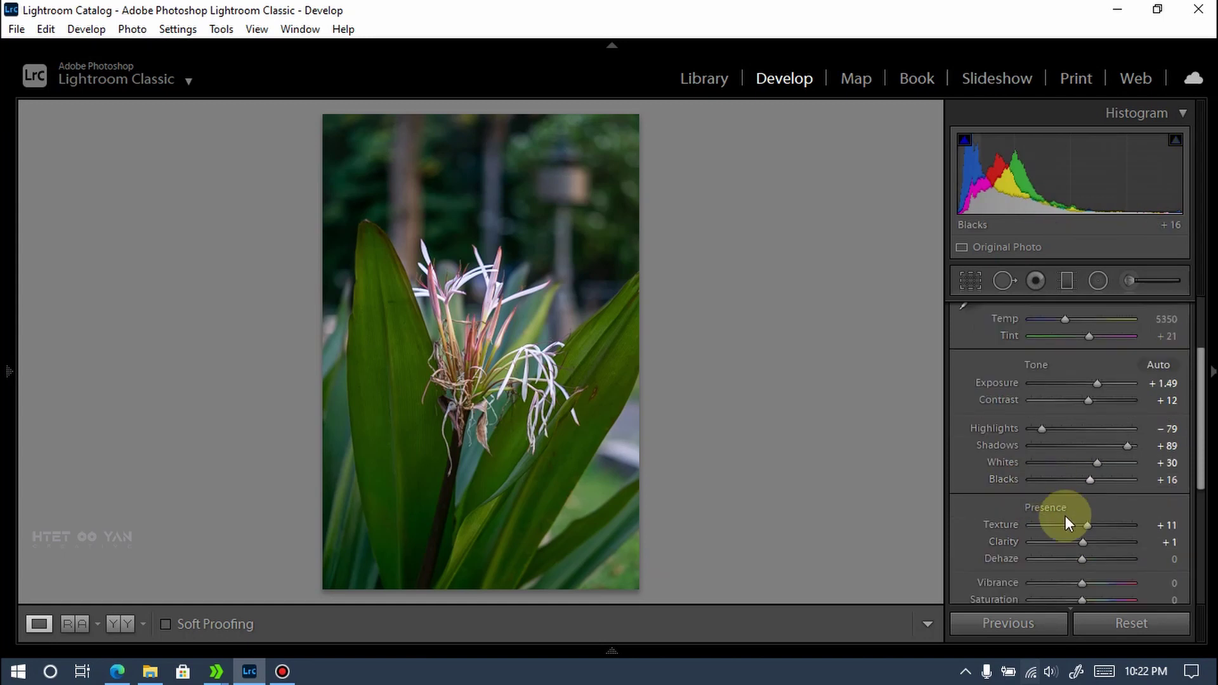
{"action": "scroll", "coordinate": [1080, 538], "scroll_direction": "up", "scroll_amount": 2}
Step: Boost Vibrance to +37
{"action": "scroll", "coordinate": [1081, 535], "scroll_direction": "down", "scroll_amount": 2}
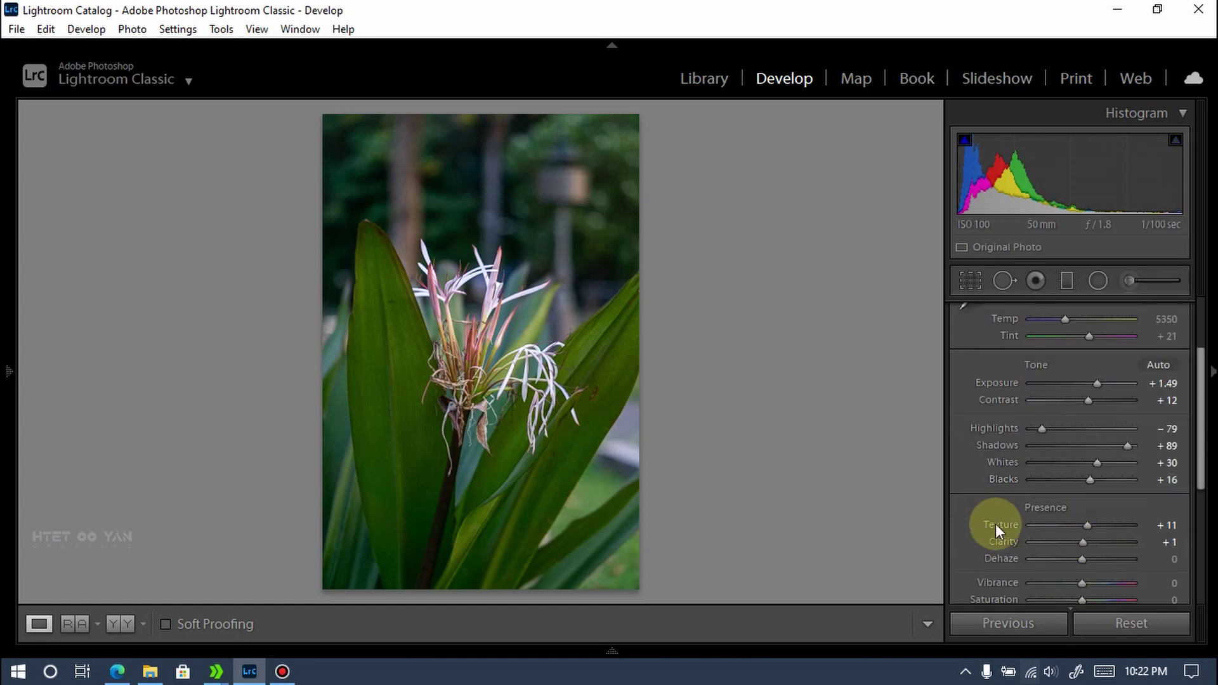
{"action": "scroll", "coordinate": [1087, 542], "scroll_direction": "up", "scroll_amount": 3}
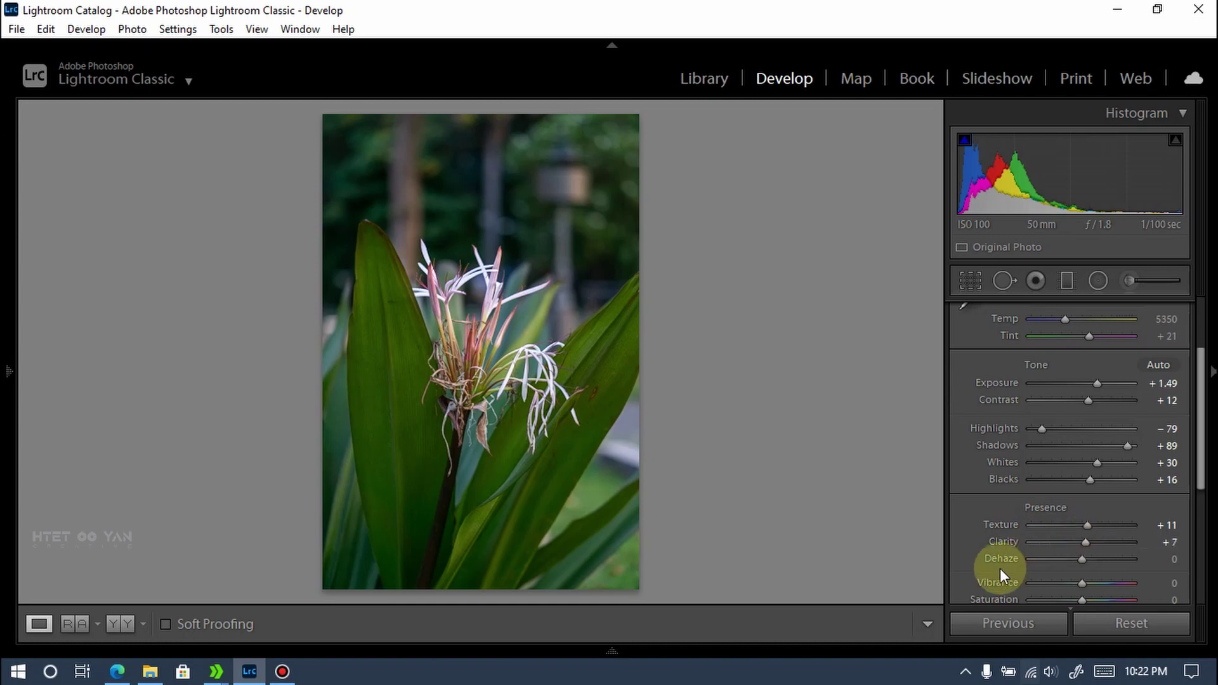
{"action": "scroll", "coordinate": [1000, 568], "scroll_direction": "down", "scroll_amount": 2}
{"action": "scroll", "coordinate": [999, 569], "scroll_direction": "down", "scroll_amount": 2}
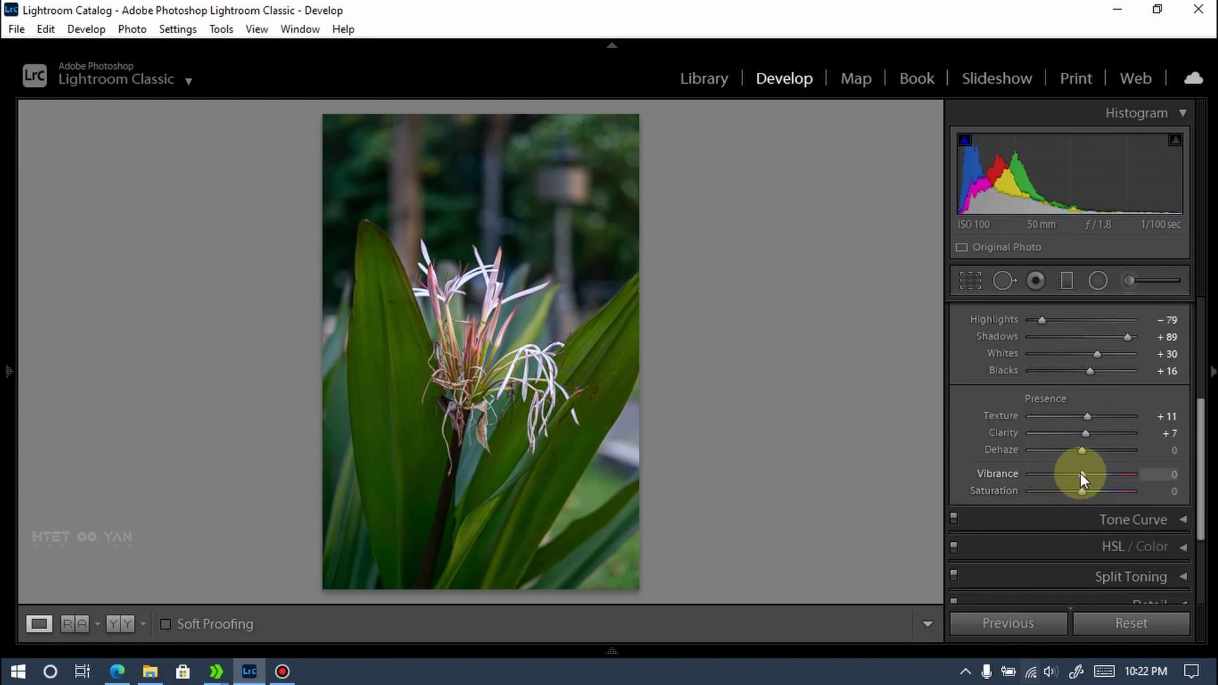
{"action": "left_click_drag", "start_coordinate": [1079, 473], "coordinate": [1099, 475]}
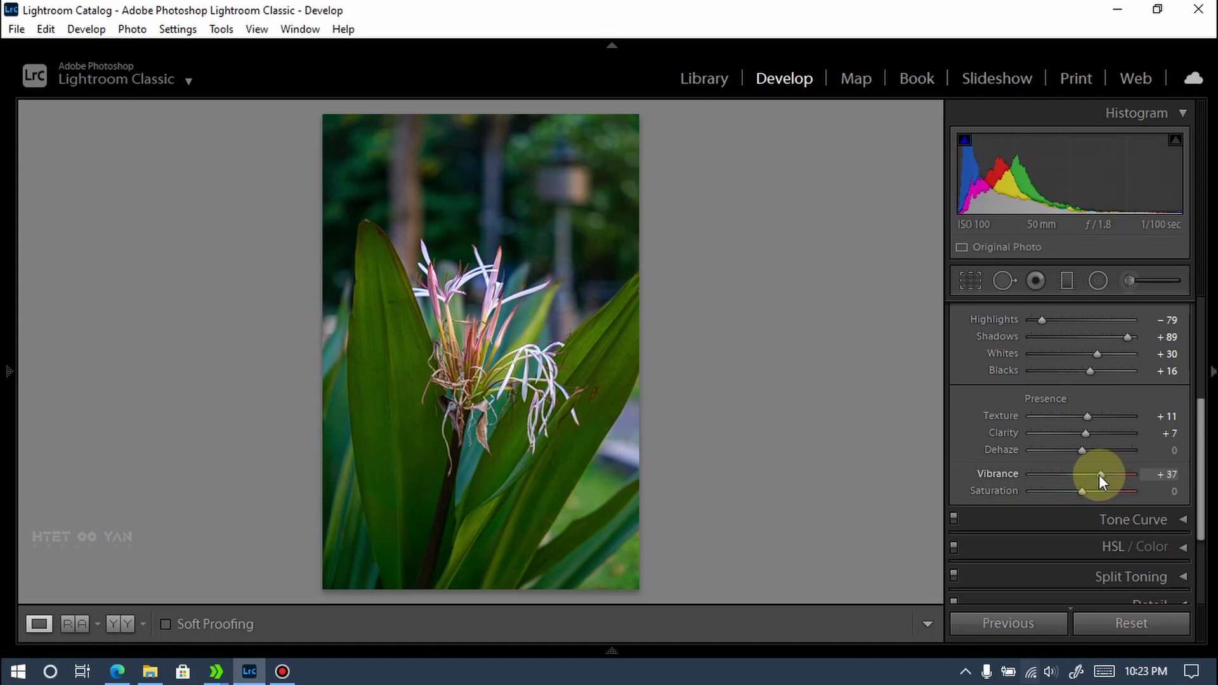
{"action": "scroll", "coordinate": [972, 462], "scroll_direction": "down", "scroll_amount": 1}
{"action": "scroll", "coordinate": [972, 462], "scroll_direction": "down", "scroll_amount": 1}
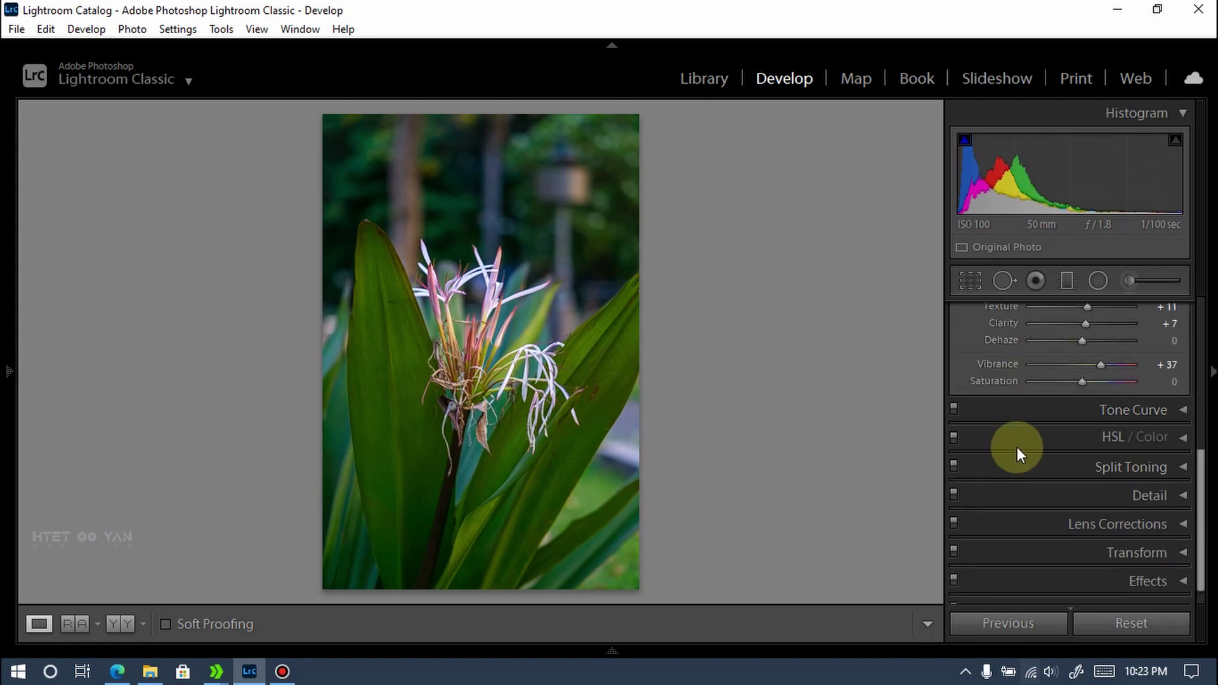
{"action": "scroll", "coordinate": [1041, 440], "scroll_direction": "down", "scroll_amount": 1}
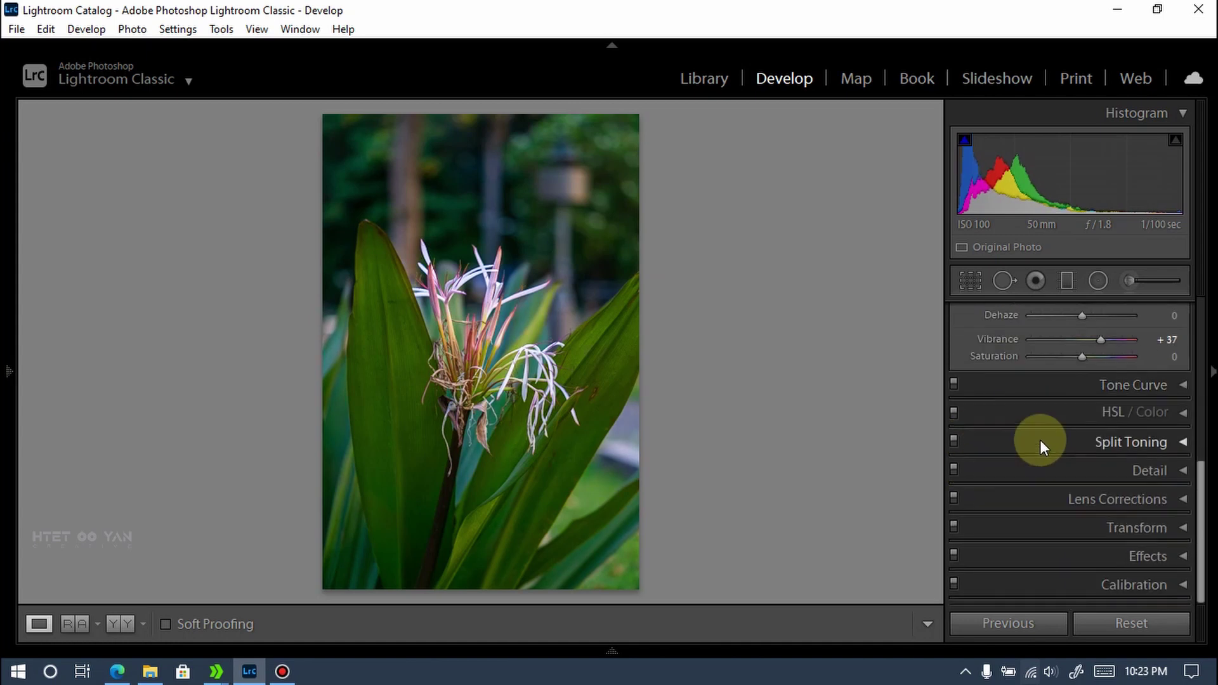
Step: Drag on the leaves with the HSL Hue targeted tool, reaching Green +10 and Yellow +2
{"action": "left_click", "coordinate": [1124, 407]}
{"action": "scroll", "coordinate": [961, 470], "scroll_direction": "down", "scroll_amount": 1}
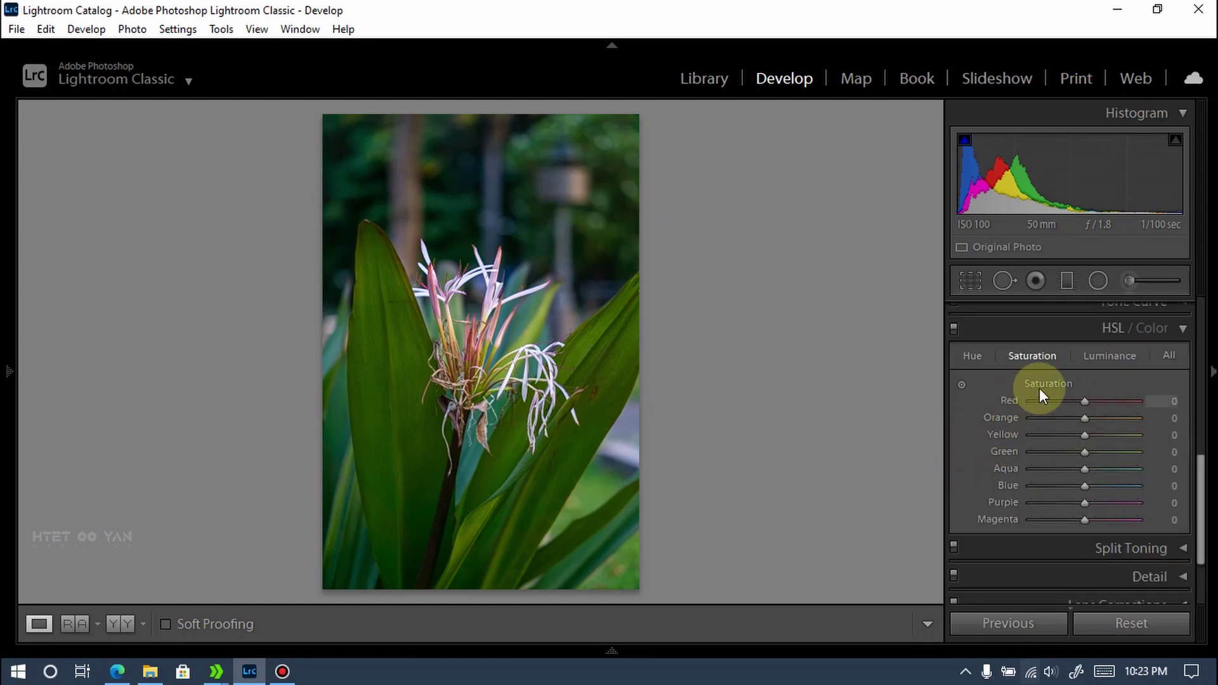
{"action": "left_click", "coordinate": [963, 384]}
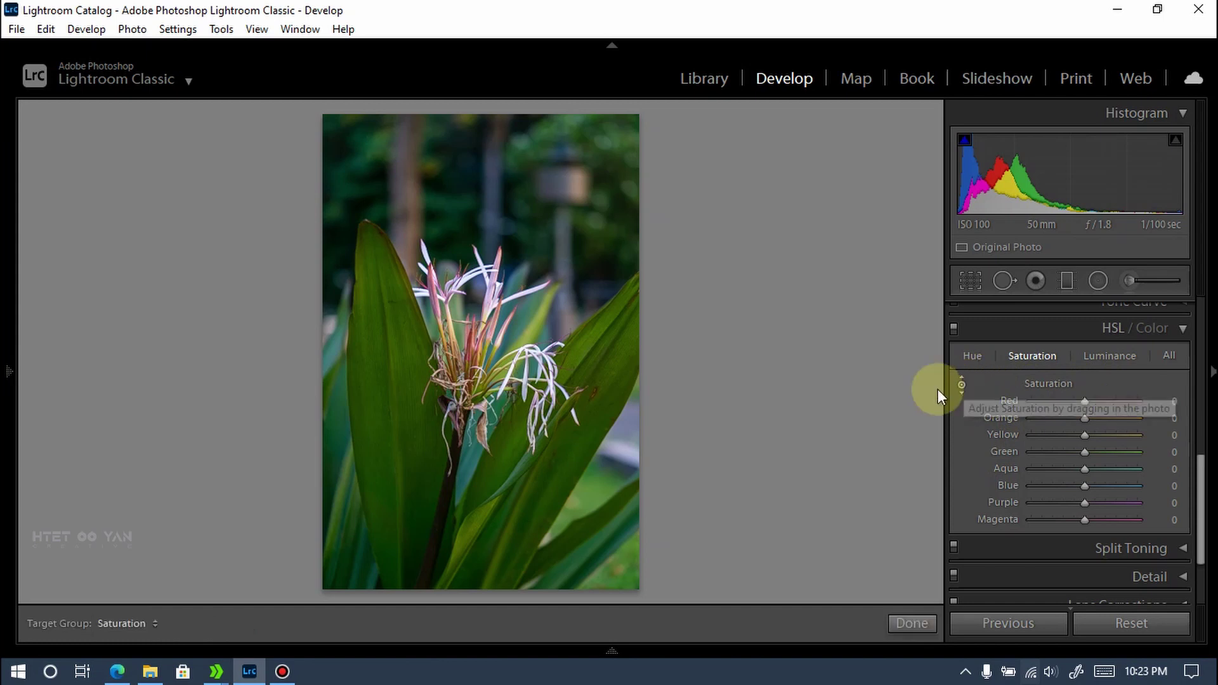
{"action": "left_click", "coordinate": [965, 356]}
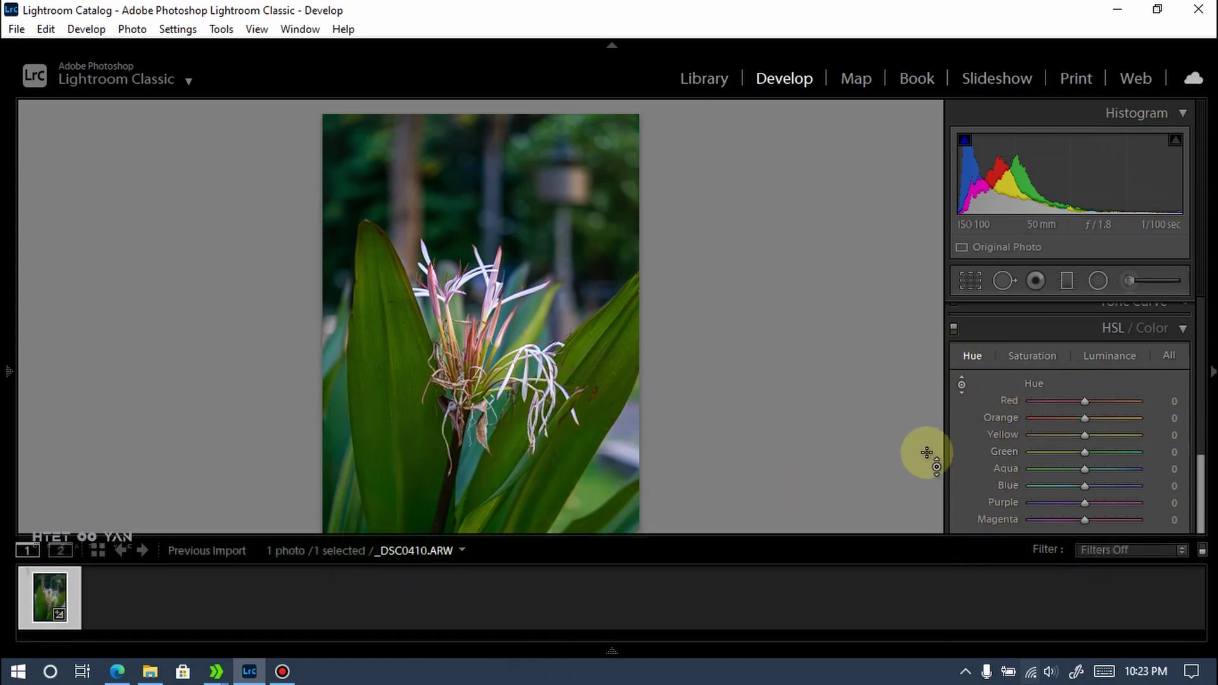
{"action": "left_click", "coordinate": [961, 386]}
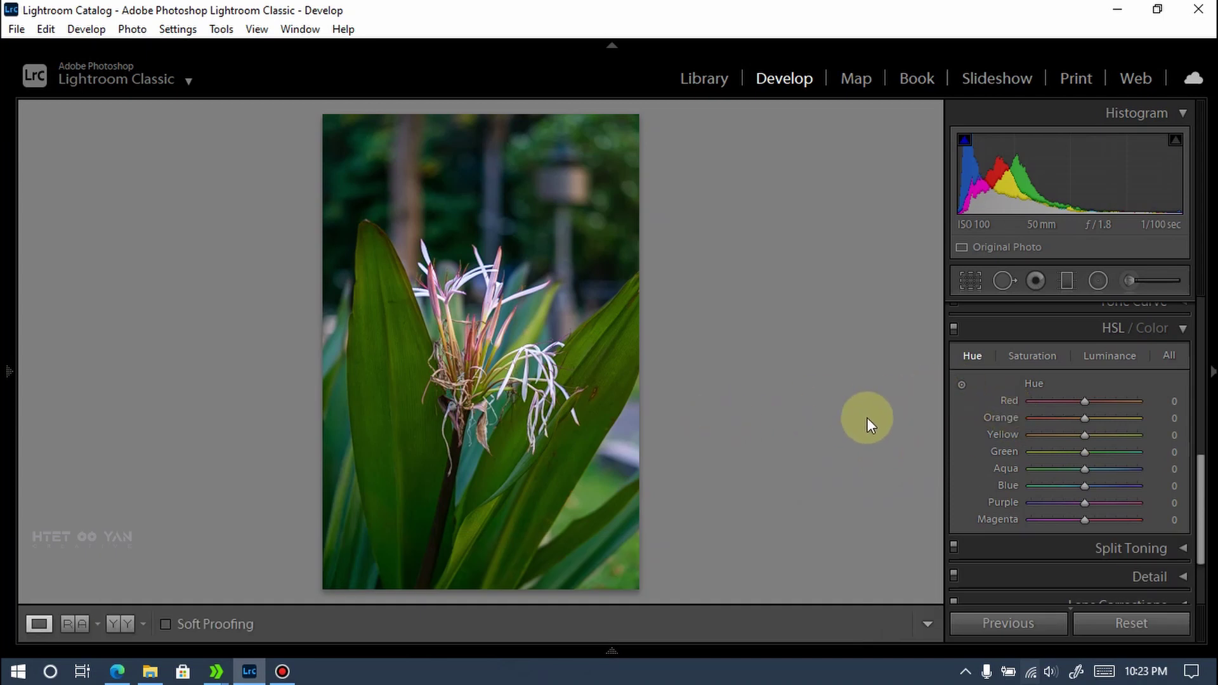
{"action": "left_click", "coordinate": [962, 385]}
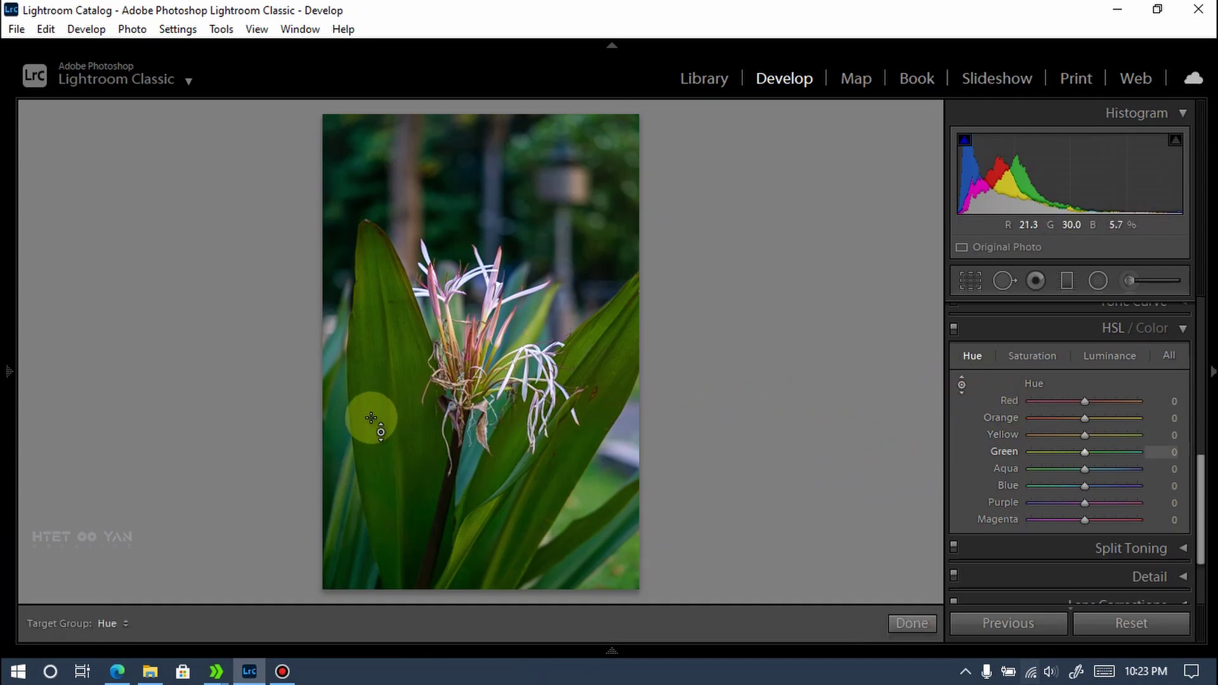
{"action": "mouse_move", "coordinate": [345, 272]}
{"action": "left_mouse_down"}
{"action": "mouse_move", "coordinate": [355, 295]}
{"action": "mouse_move", "coordinate": [355, 257]}
{"action": "left_mouse_up"}
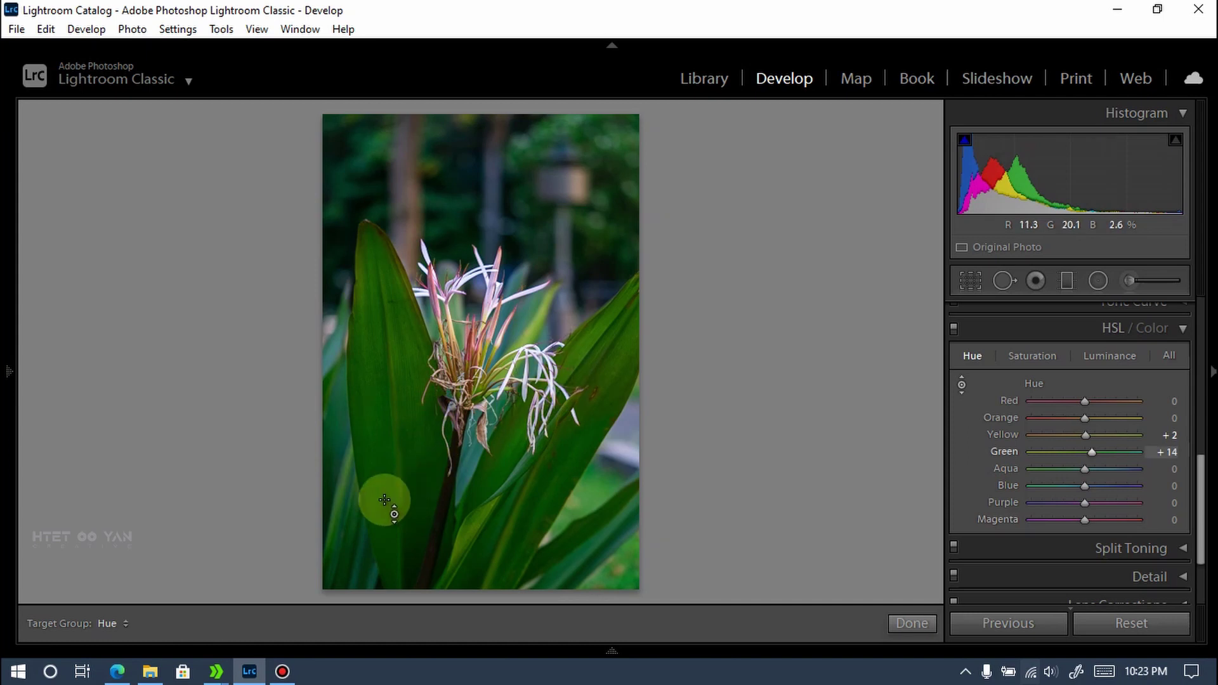
{"action": "mouse_move", "coordinate": [384, 500]}
{"action": "left_mouse_down"}
{"action": "mouse_move", "coordinate": [381, 531]}
{"action": "mouse_move", "coordinate": [381, 507]}
{"action": "left_mouse_up"}
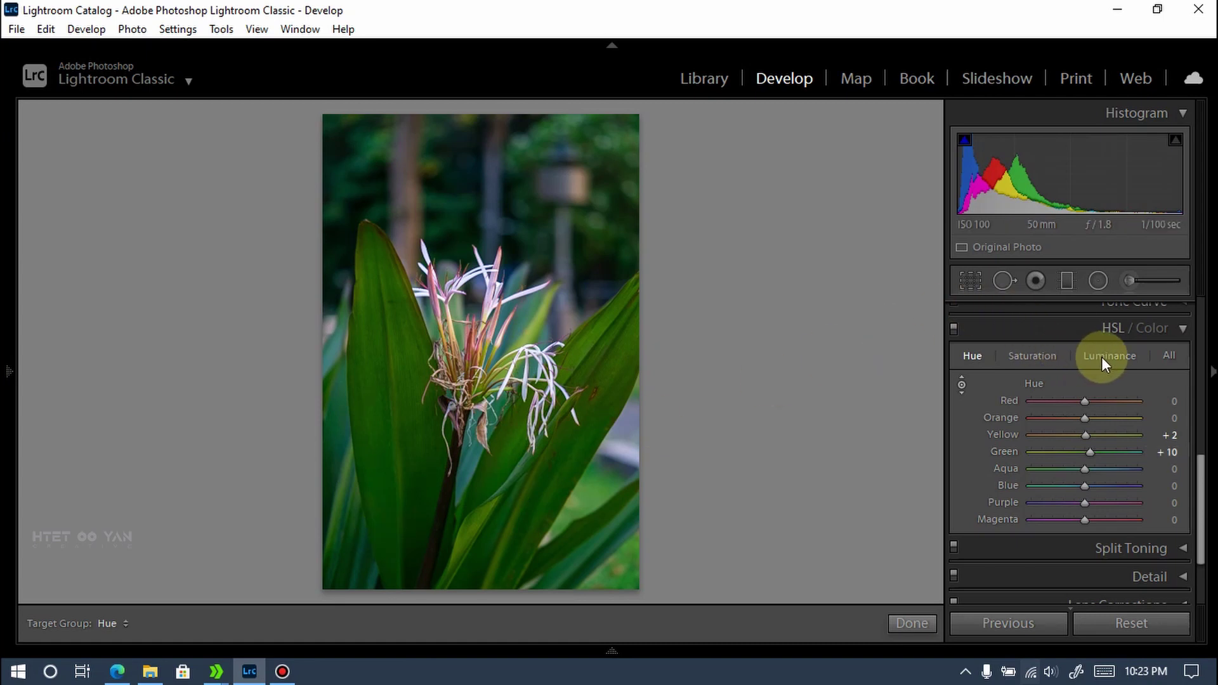
Step: Drag on the flower to raise saturation: Red +17, Magenta +26, Blue +29, Purple +92
{"action": "left_click", "coordinate": [1030, 353]}
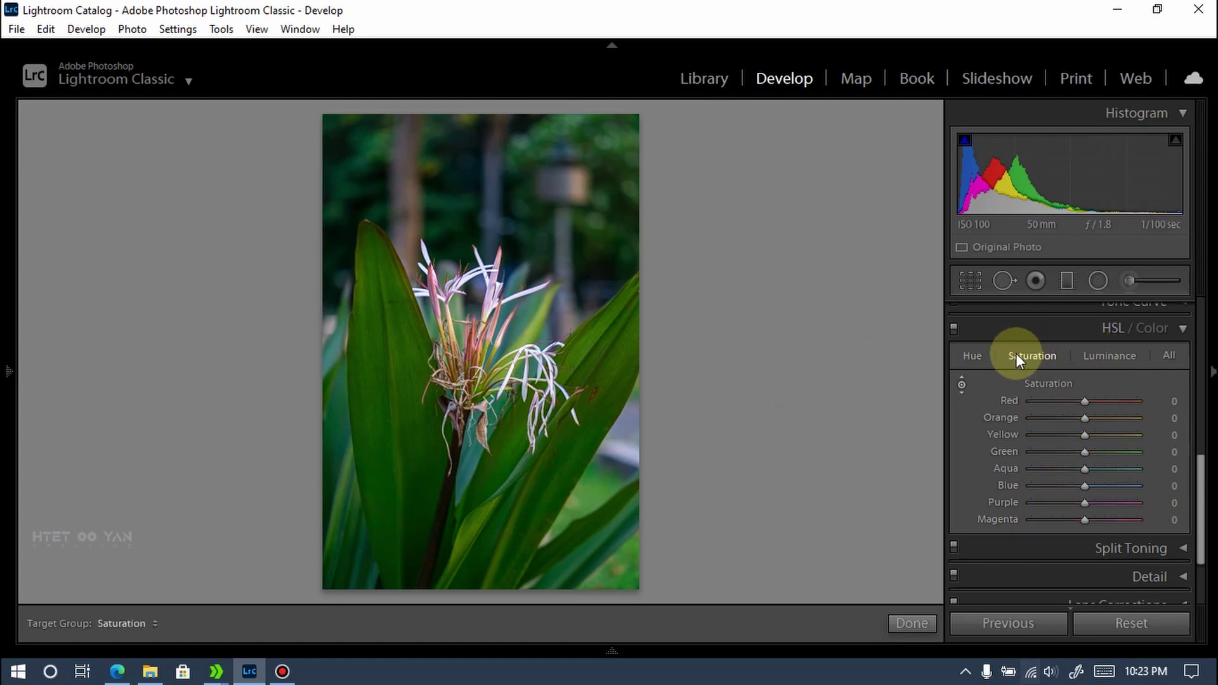
{"action": "left_click_drag", "start_coordinate": [419, 320], "coordinate": [426, 149]}
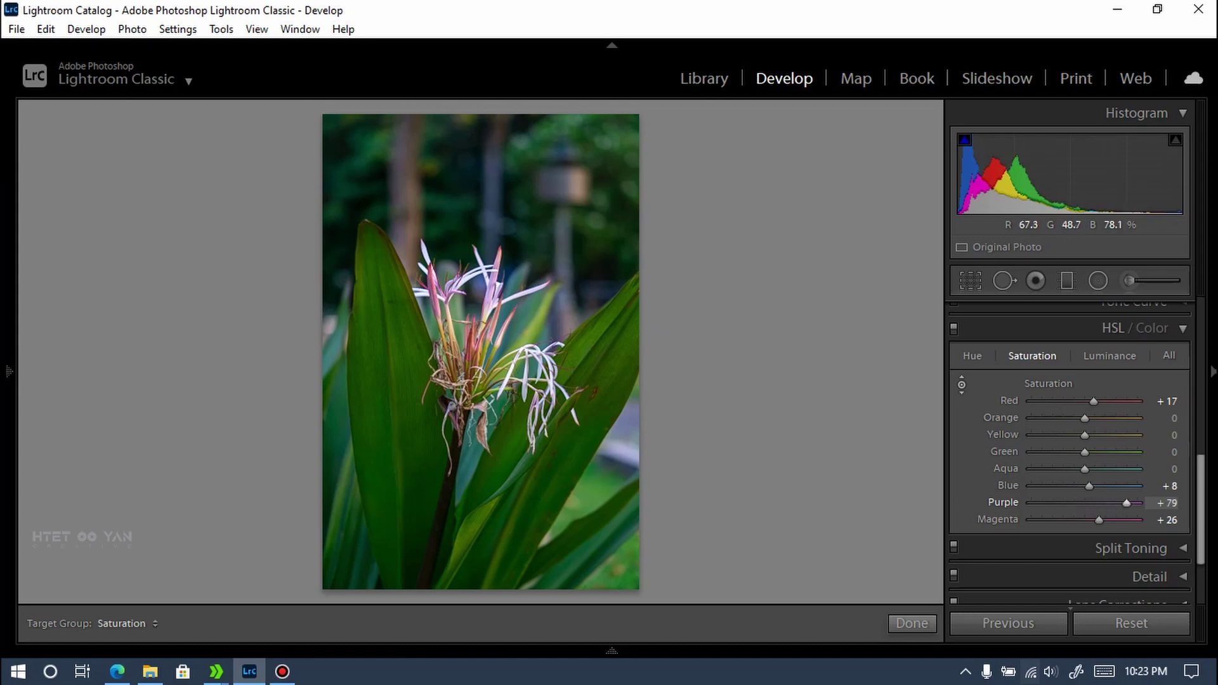
{"action": "left_click_drag", "start_coordinate": [427, 257], "coordinate": [427, 244]}
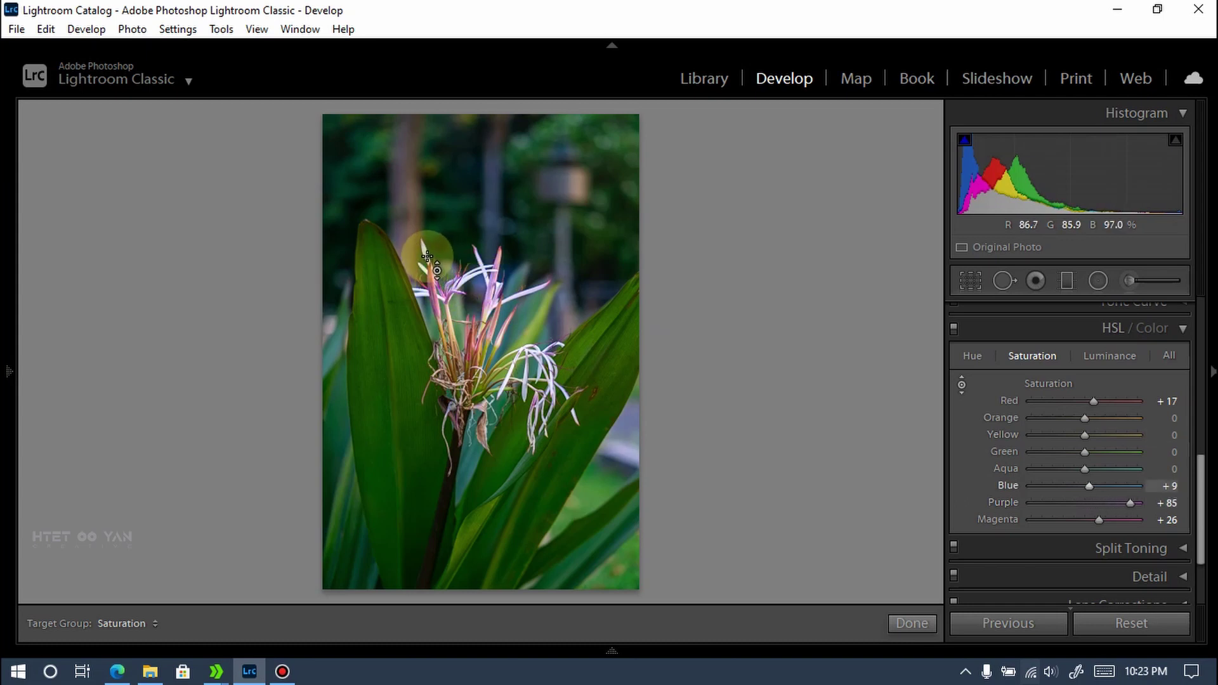
{"action": "mouse_move", "coordinate": [427, 257]}
{"action": "left_mouse_down"}
{"action": "mouse_move", "coordinate": [427, 232]}
{"action": "mouse_move", "coordinate": [529, 287]}
{"action": "left_mouse_up"}
Step: Push the flower's hues in HSL Hue to Red −100 and Magenta +100
{"action": "left_click", "coordinate": [972, 355]}
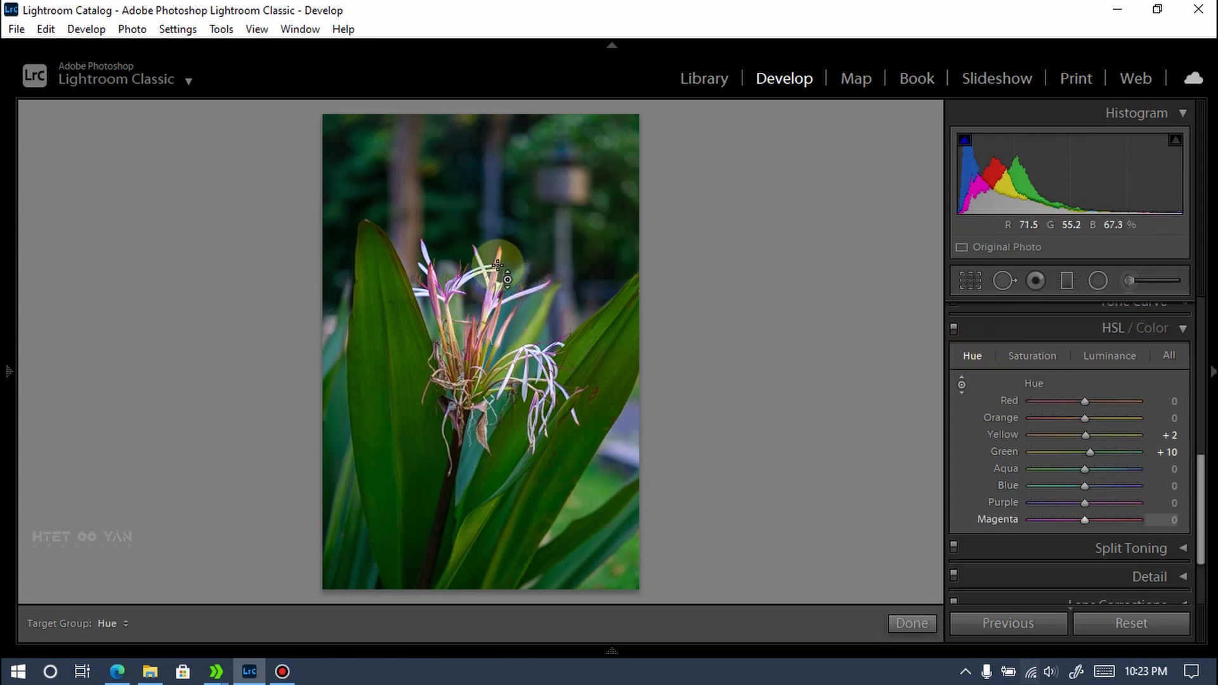
{"action": "mouse_move", "coordinate": [498, 254]}
{"action": "left_mouse_down"}
{"action": "mouse_move", "coordinate": [498, 266]}
{"action": "mouse_move", "coordinate": [498, 200]}
{"action": "mouse_move", "coordinate": [498, 254]}
{"action": "left_mouse_up"}
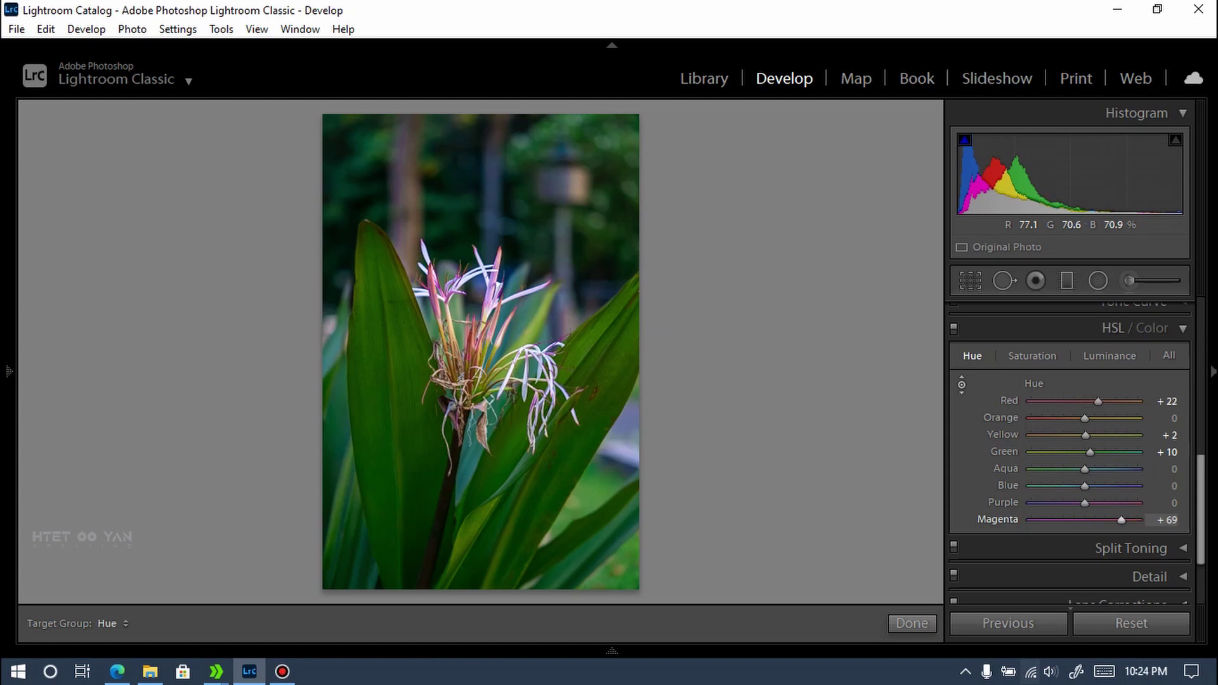
{"action": "mouse_move", "coordinate": [435, 294]}
{"action": "left_mouse_down"}
{"action": "mouse_move", "coordinate": [435, 254]}
{"action": "mouse_move", "coordinate": [435, 342]}
{"action": "mouse_move", "coordinate": [435, 300]}
{"action": "left_mouse_up"}
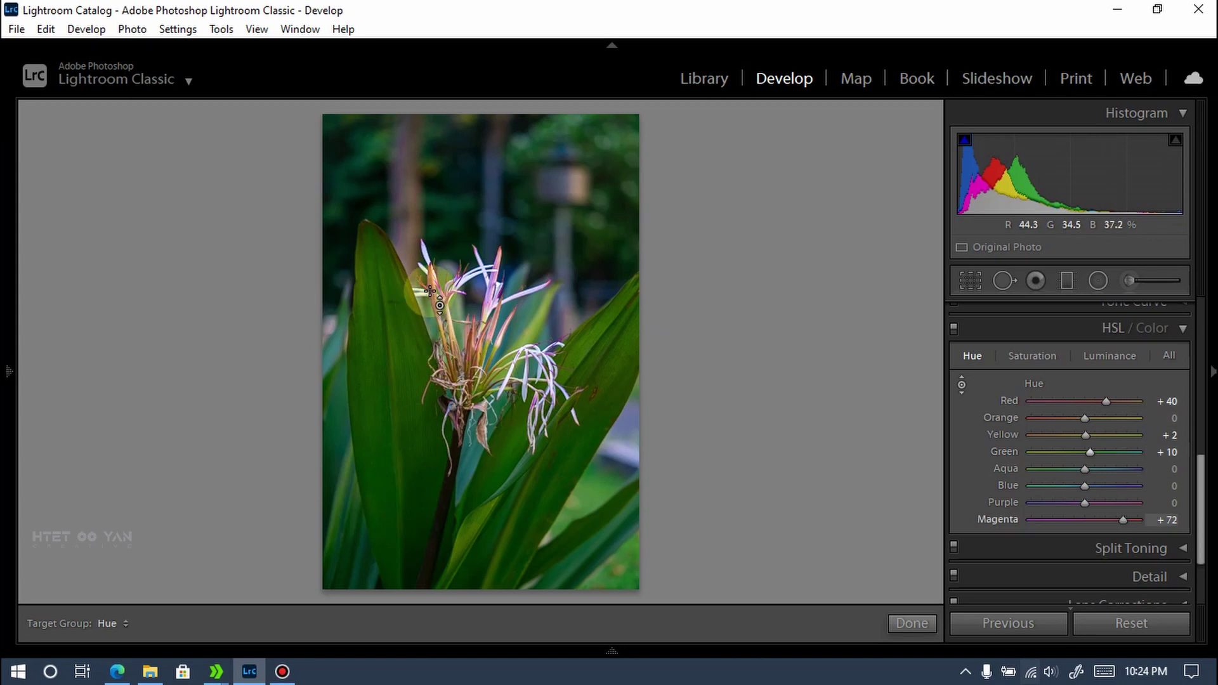
{"action": "mouse_move", "coordinate": [430, 291]}
{"action": "left_mouse_down"}
{"action": "mouse_move", "coordinate": [429, 336]}
{"action": "mouse_move", "coordinate": [431, 286]}
{"action": "left_mouse_up"}
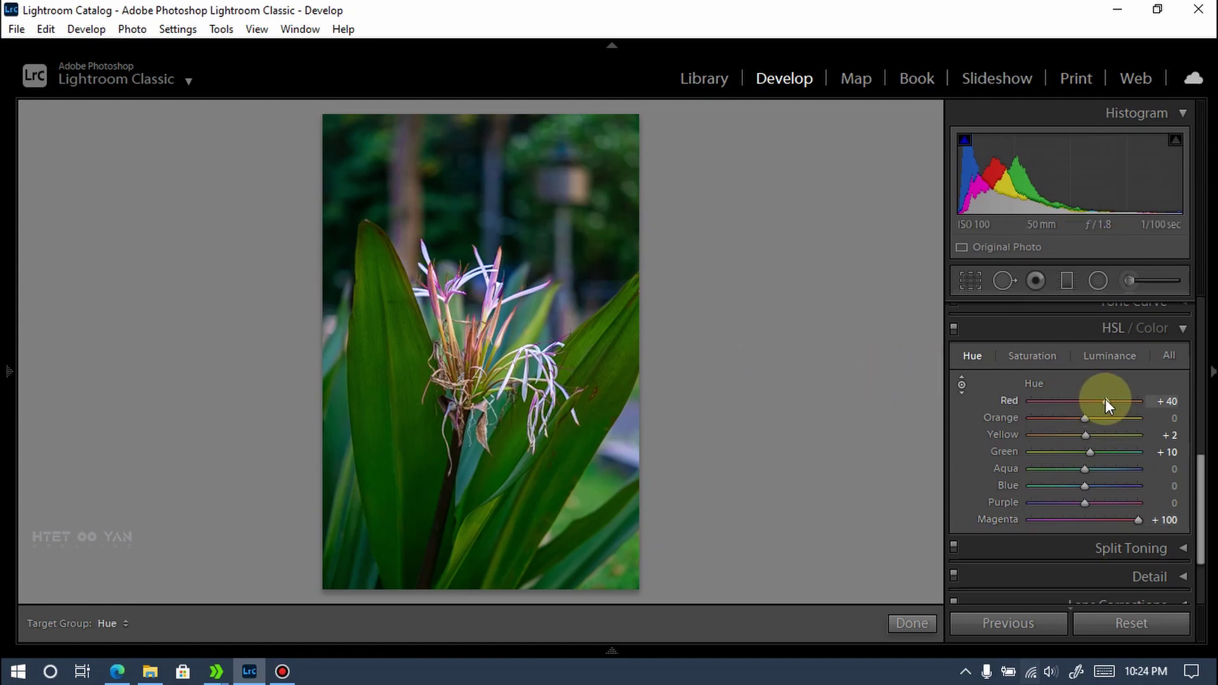
{"action": "left_click_drag", "start_coordinate": [1104, 401], "coordinate": [1000, 401]}
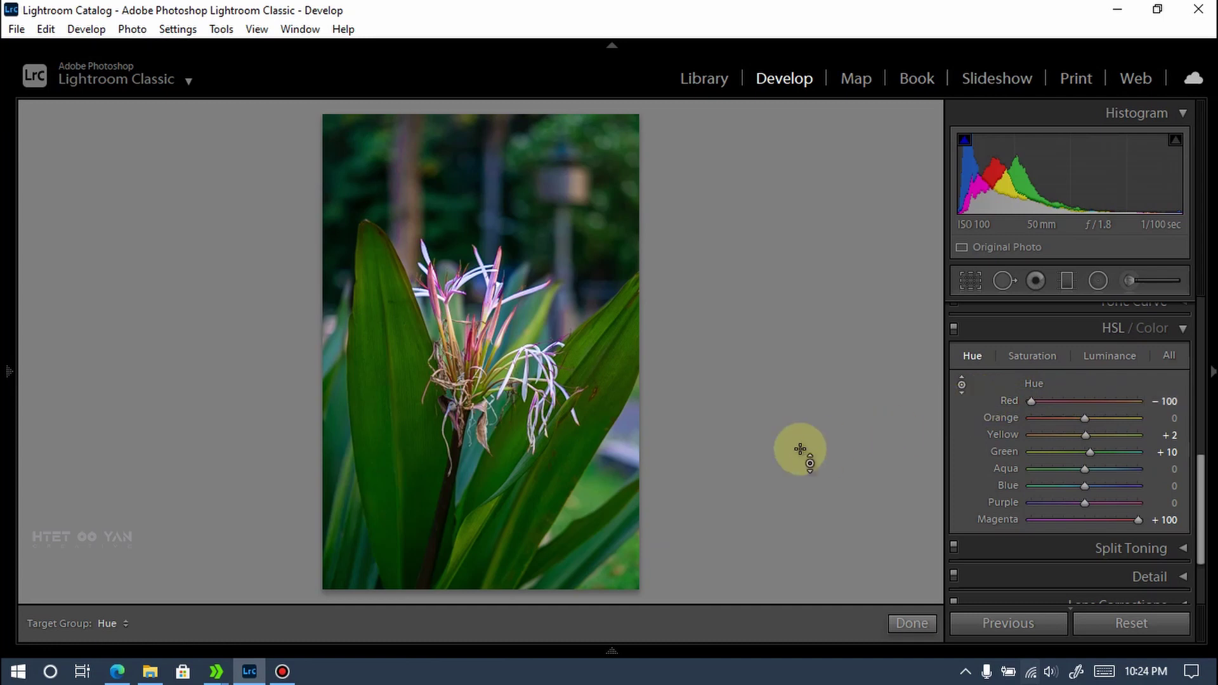
Step: Set Detail sharpening Amount to 21 and Masking to 17, then collapse the Detail panel
{"action": "scroll", "coordinate": [1024, 489], "scroll_direction": "down", "scroll_amount": 2}
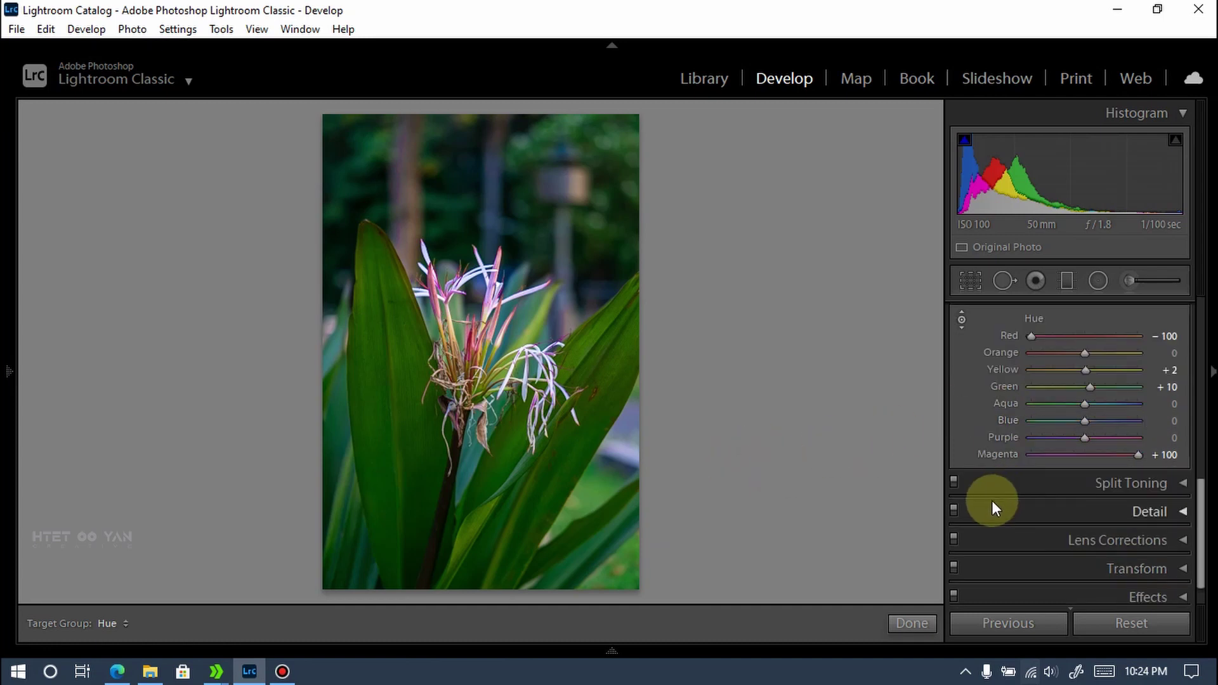
{"action": "scroll", "coordinate": [992, 501], "scroll_direction": "down", "scroll_amount": 1}
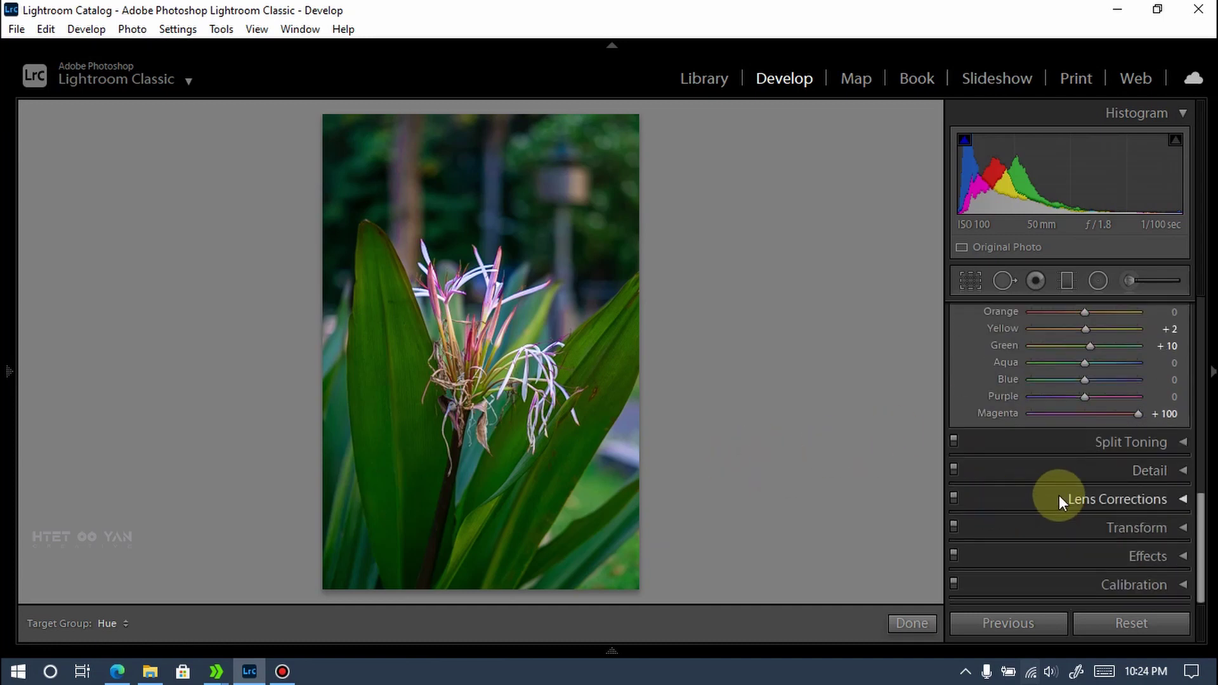
{"action": "left_click", "coordinate": [1167, 474]}
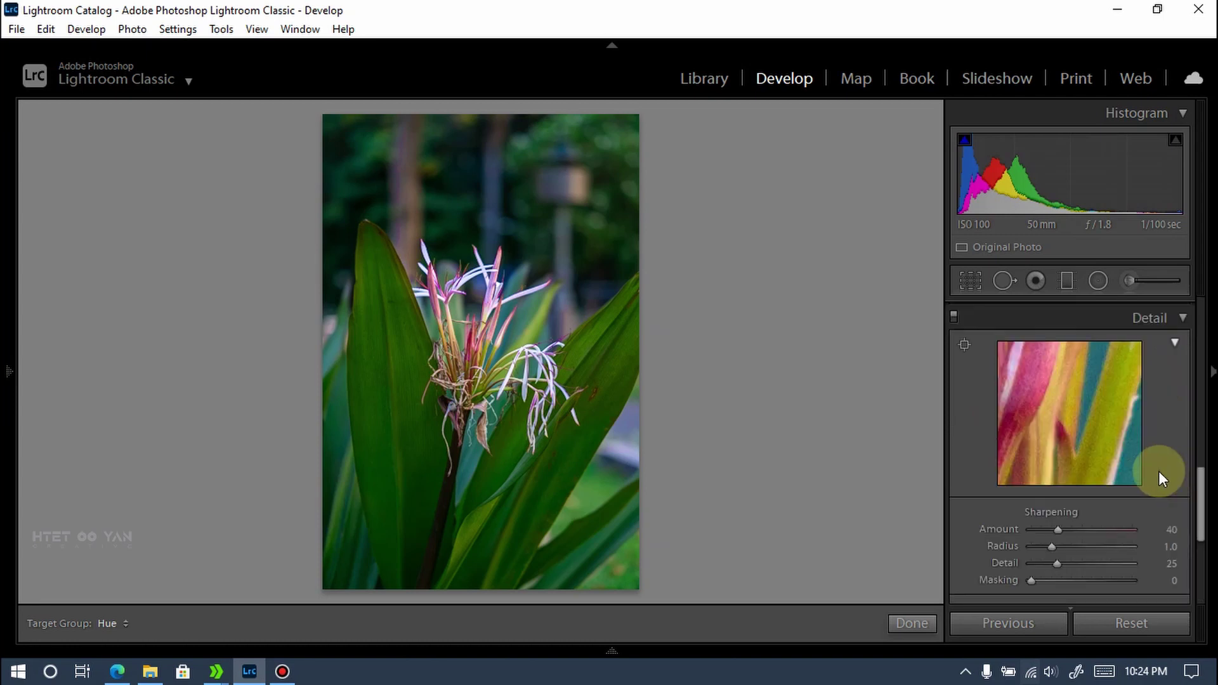
{"action": "left_click_drag", "start_coordinate": [1048, 417], "coordinate": [1090, 409]}
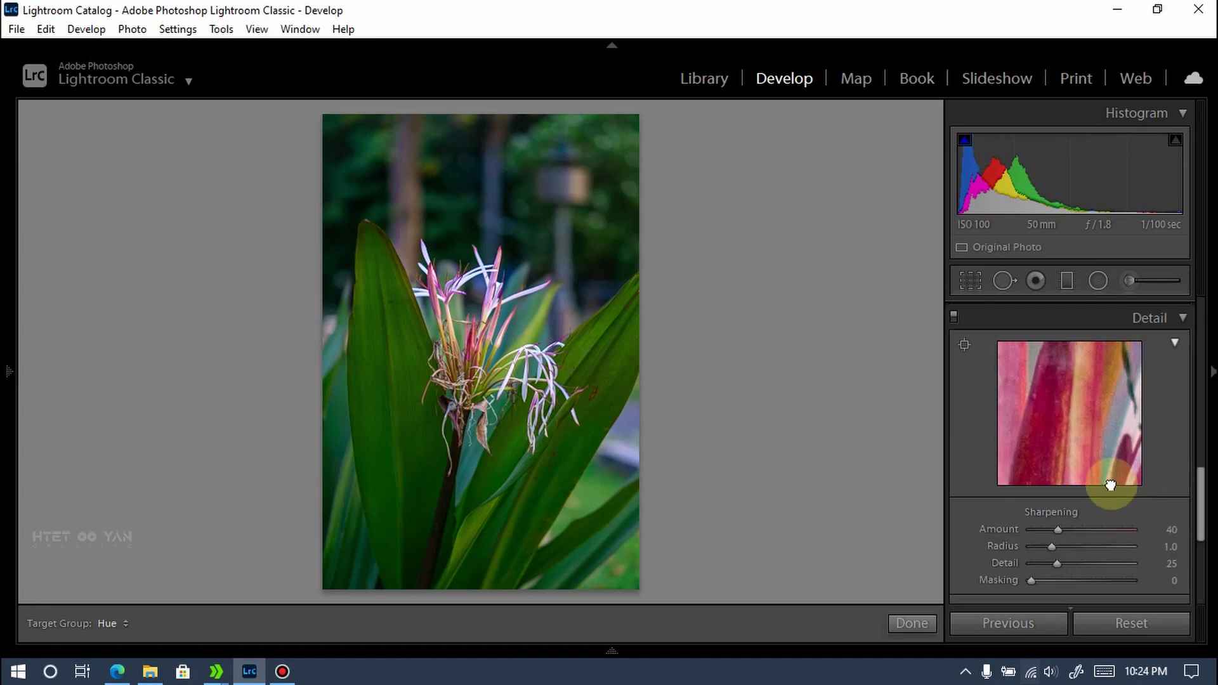
{"action": "mouse_move", "coordinate": [1057, 532]}
{"action": "left_mouse_down"}
{"action": "mouse_move", "coordinate": [984, 533]}
{"action": "mouse_move", "coordinate": [1045, 530]}
{"action": "left_mouse_up"}
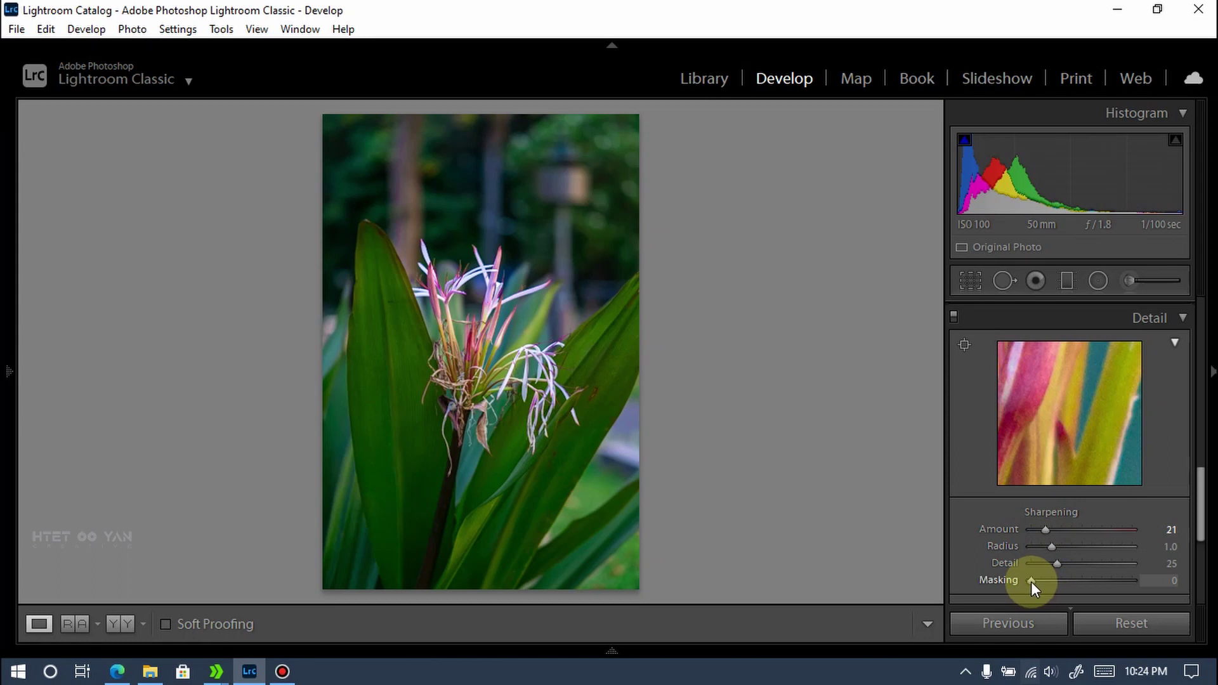
{"action": "left_click_drag", "start_coordinate": [1030, 581], "coordinate": [1048, 581]}
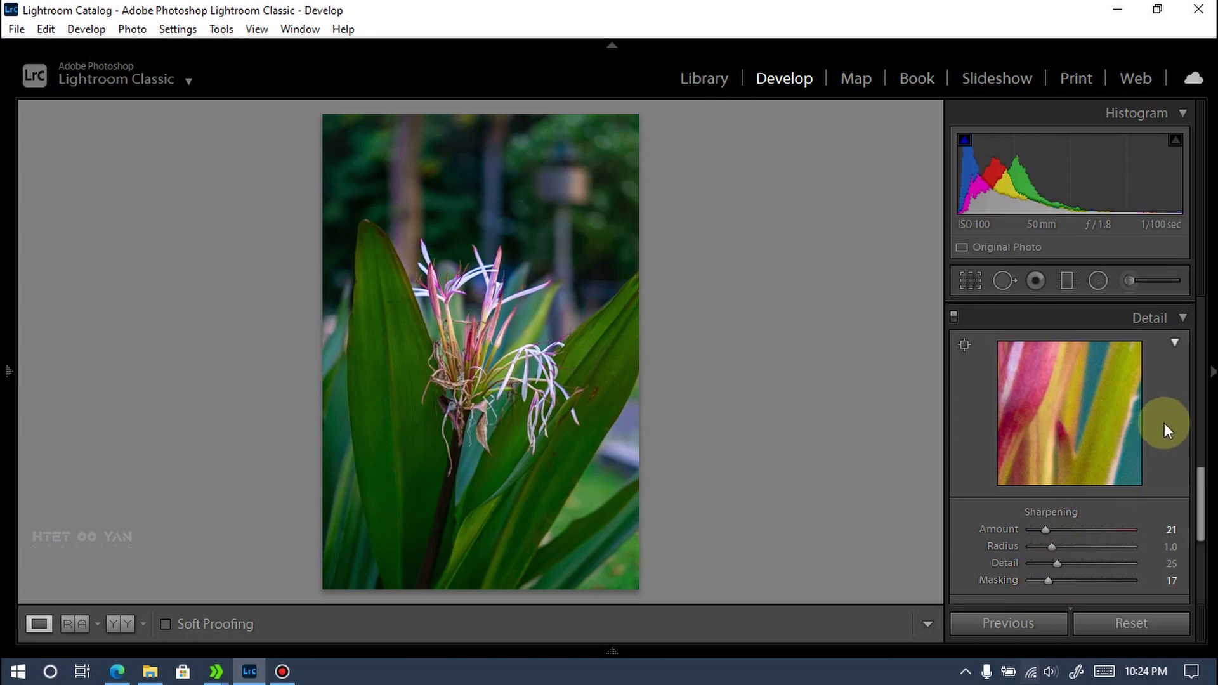
{"action": "left_click", "coordinate": [1174, 343]}
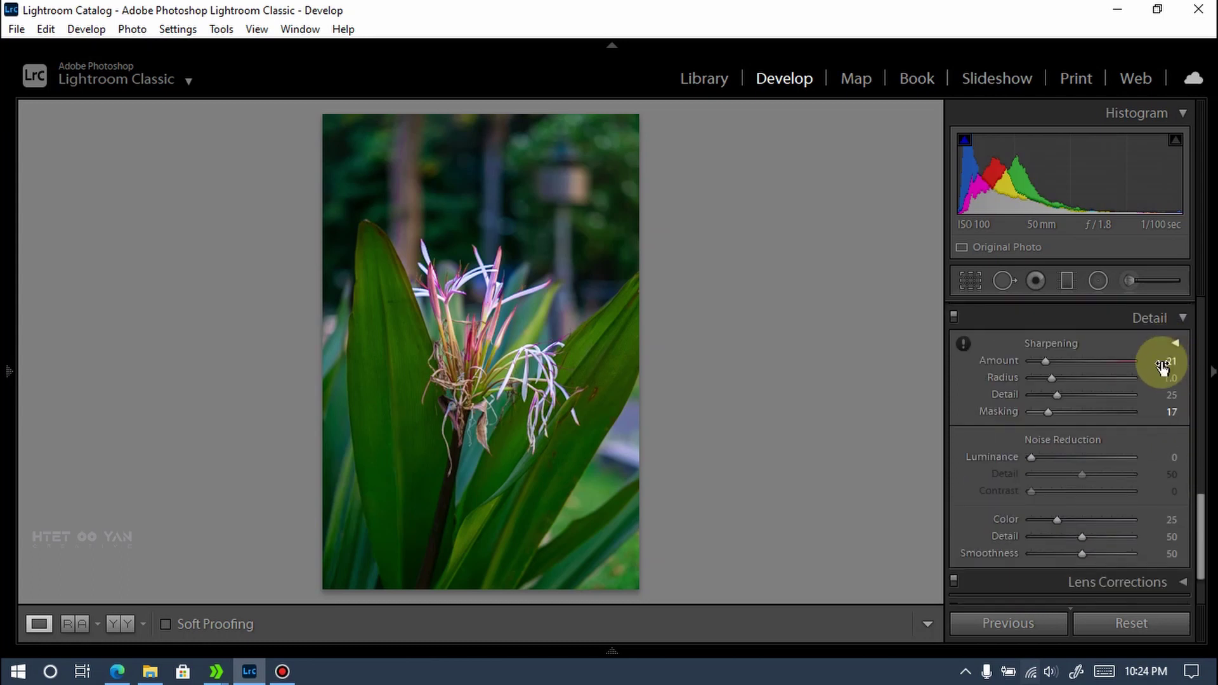
{"action": "scroll", "coordinate": [1033, 467], "scroll_direction": "down", "scroll_amount": 2}
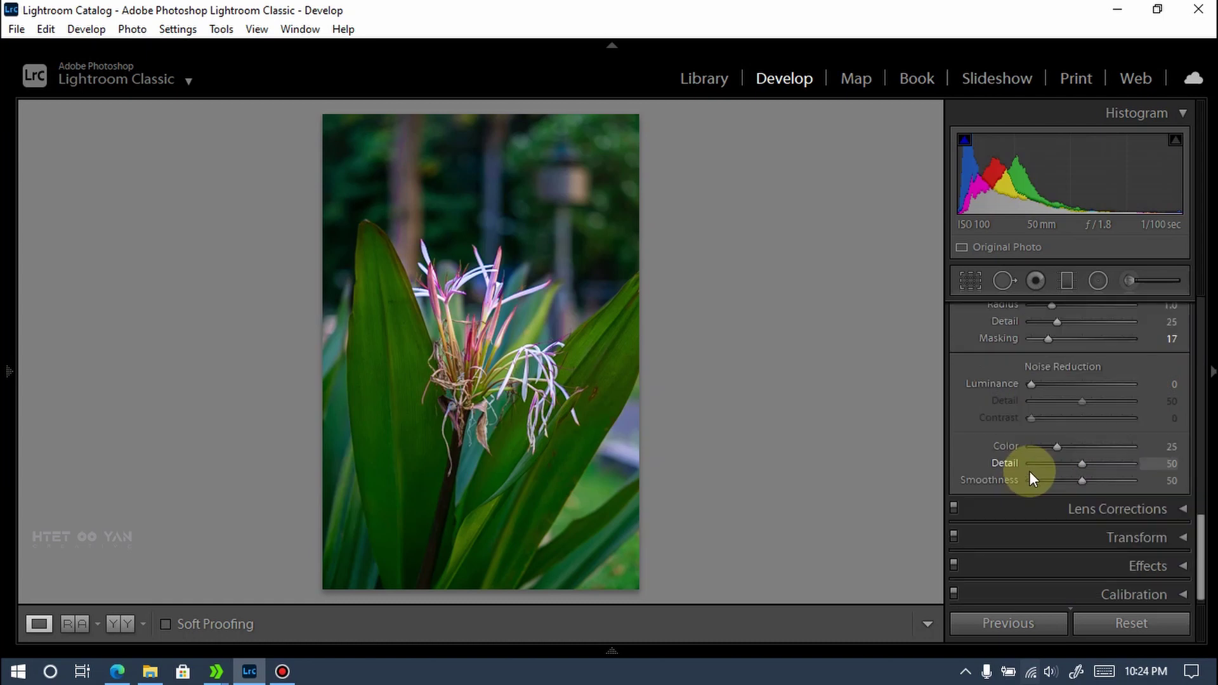
{"action": "scroll", "coordinate": [1029, 471], "scroll_direction": "up", "scroll_amount": 4}
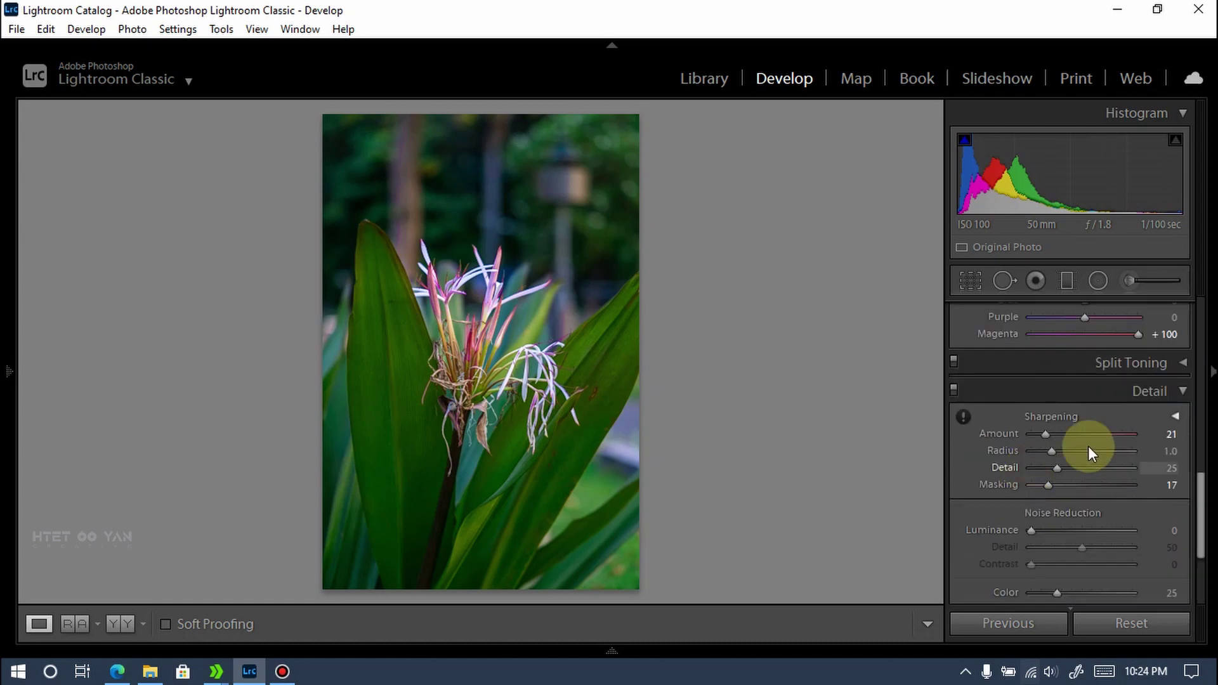
{"action": "left_click", "coordinate": [1183, 387]}
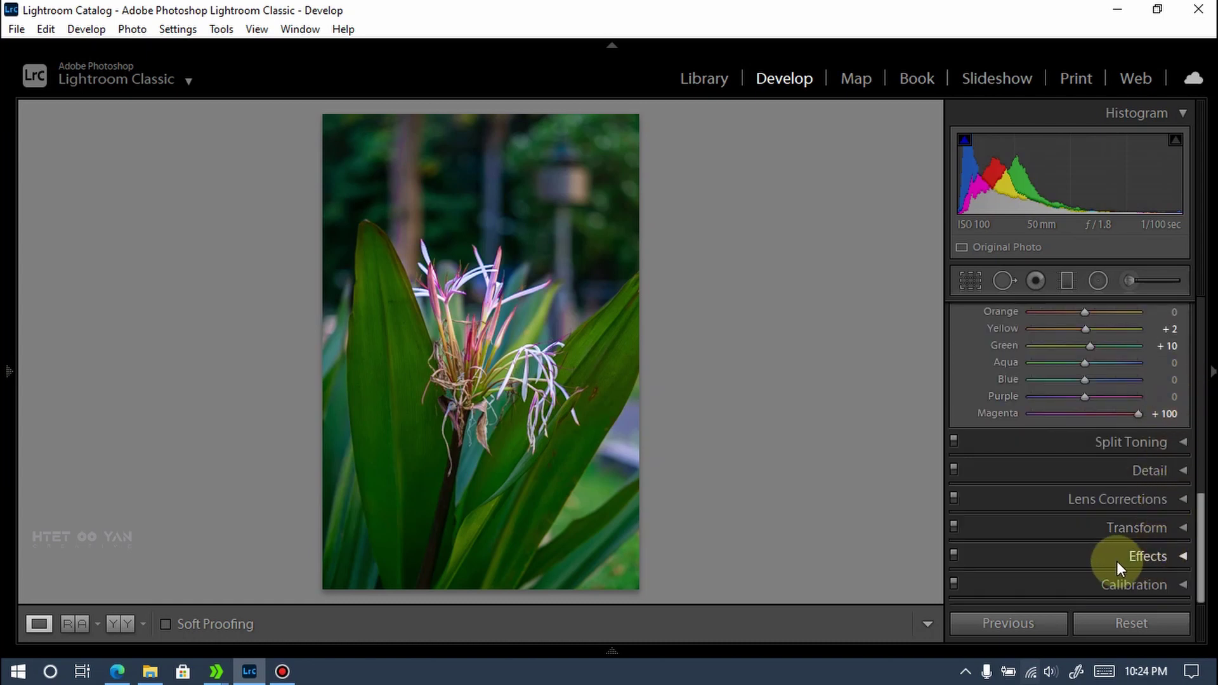
Step: Set Calibration Green Primary Saturation to −14
{"action": "left_click", "coordinate": [1152, 583]}
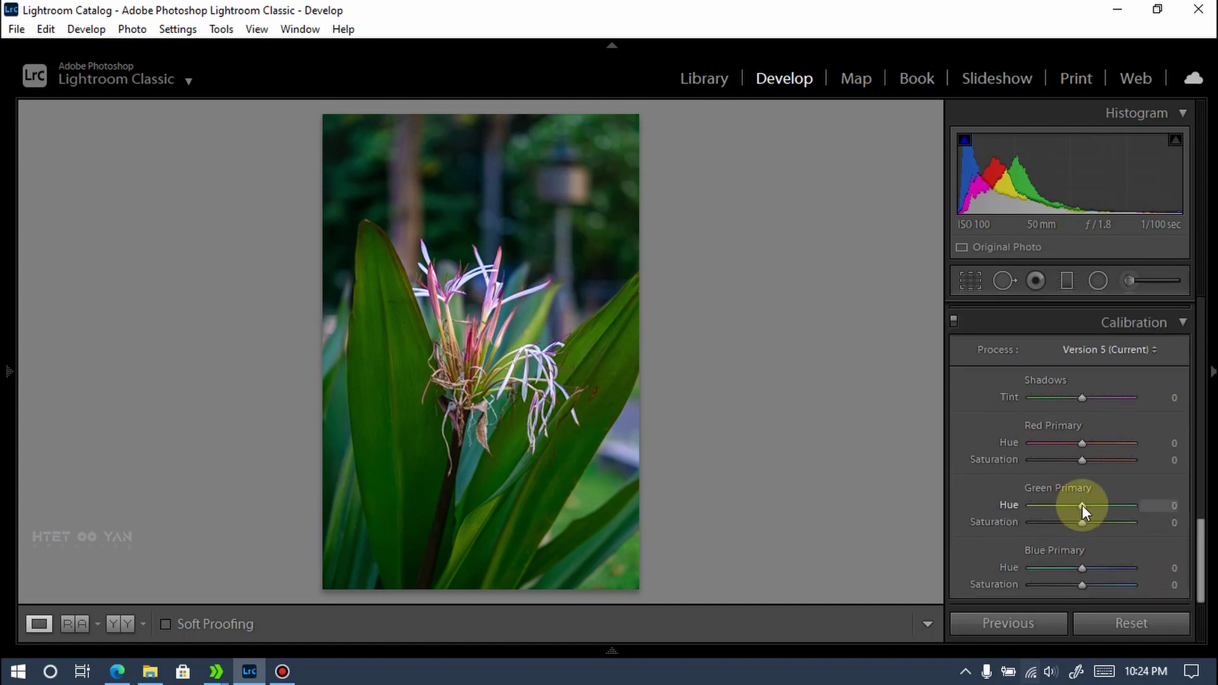
{"action": "mouse_move", "coordinate": [1082, 522]}
{"action": "left_mouse_down"}
{"action": "mouse_move", "coordinate": [1048, 523]}
{"action": "mouse_move", "coordinate": [1076, 522]}
{"action": "left_mouse_up"}
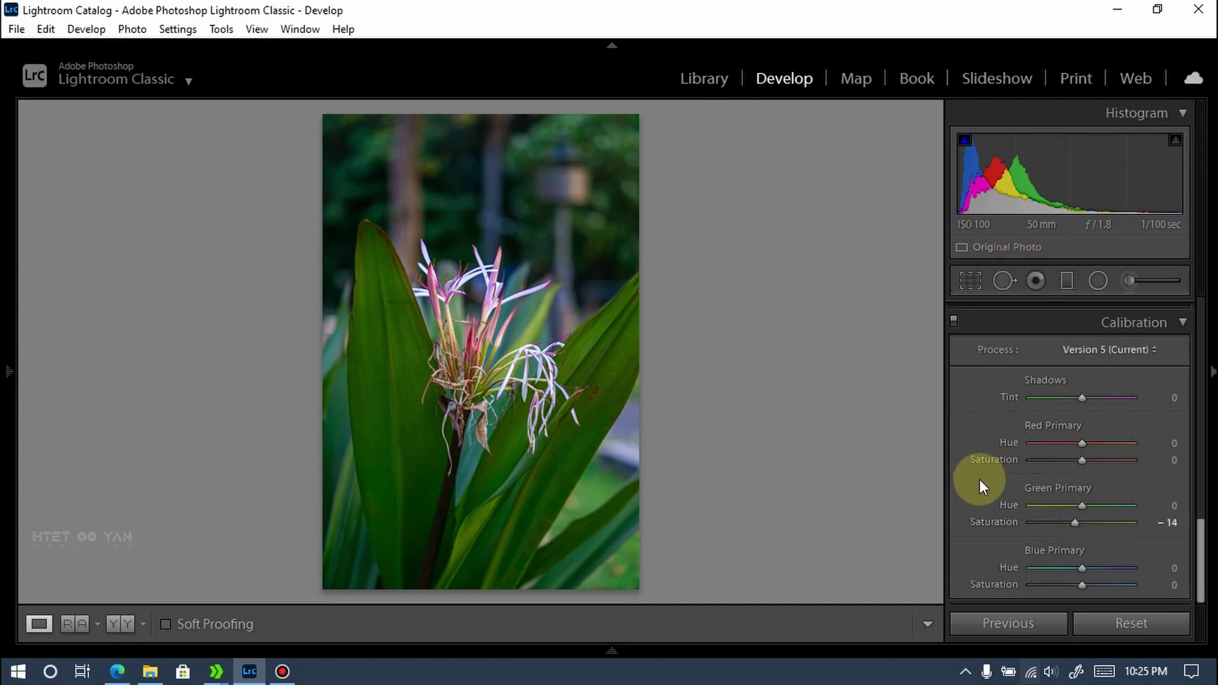
{"action": "scroll", "coordinate": [980, 479], "scroll_direction": "up", "scroll_amount": 5}
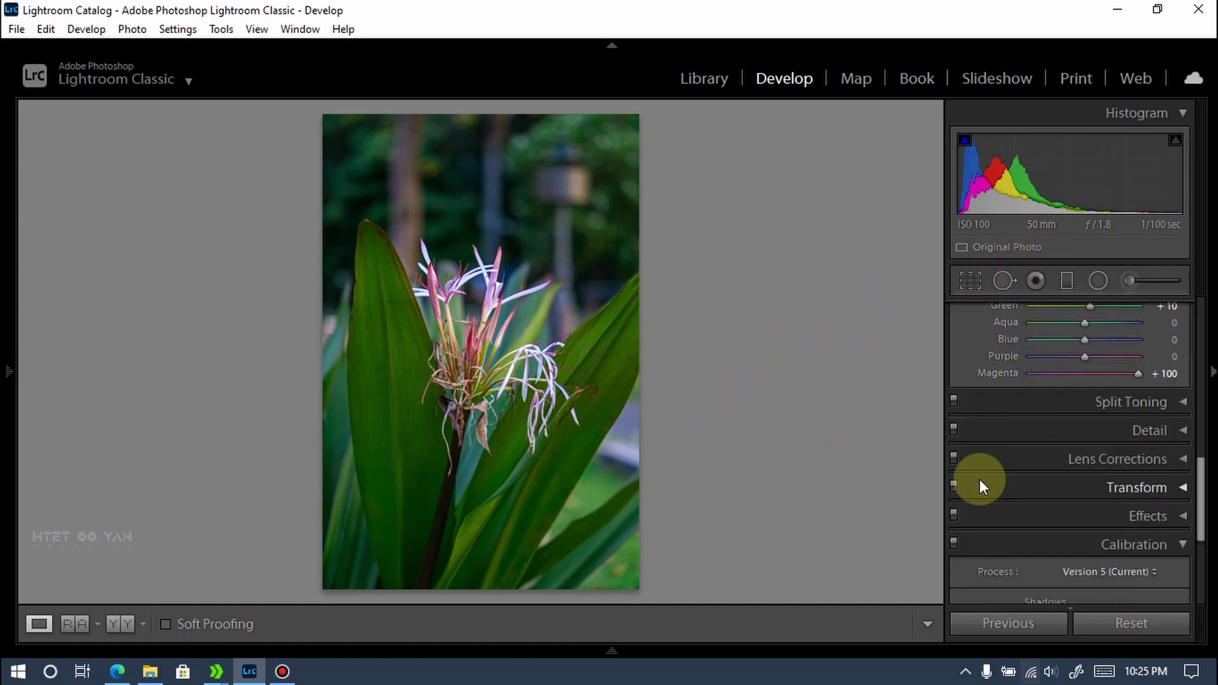
{"action": "scroll", "coordinate": [980, 479], "scroll_direction": "up", "scroll_amount": 5}
{"action": "scroll", "coordinate": [980, 479], "scroll_direction": "up", "scroll_amount": 5}
{"action": "scroll", "coordinate": [979, 478], "scroll_direction": "down", "scroll_amount": 2}
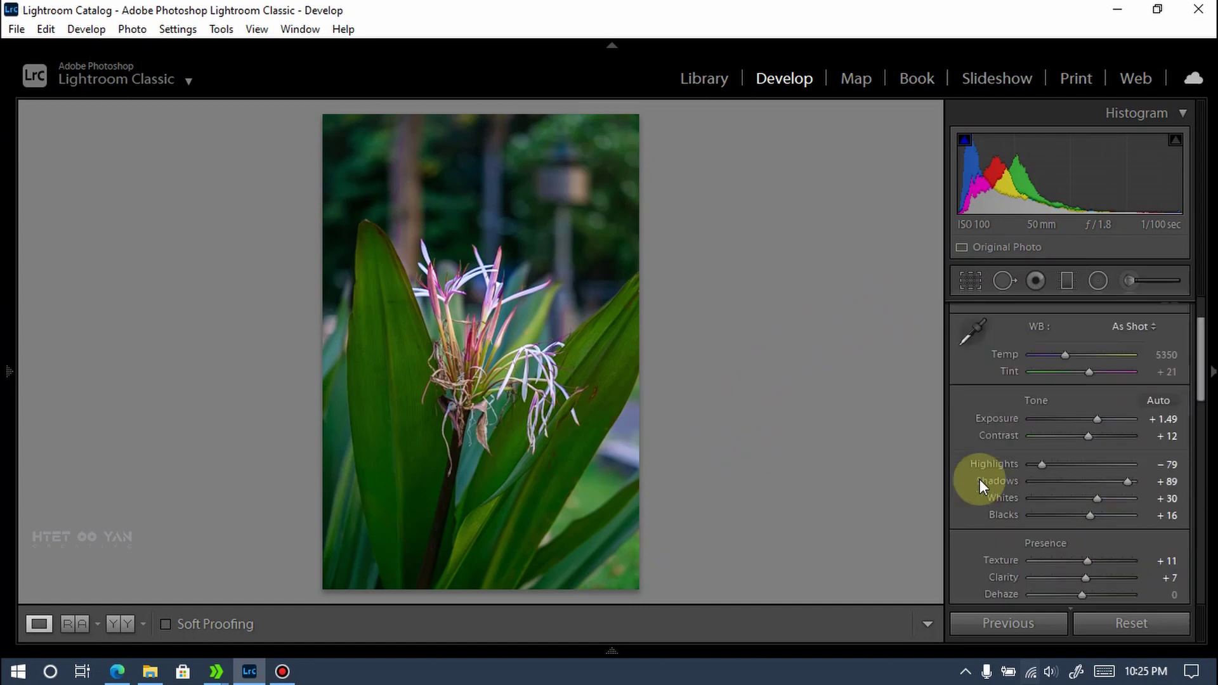
{"action": "scroll", "coordinate": [980, 485], "scroll_direction": "down", "scroll_amount": 4}
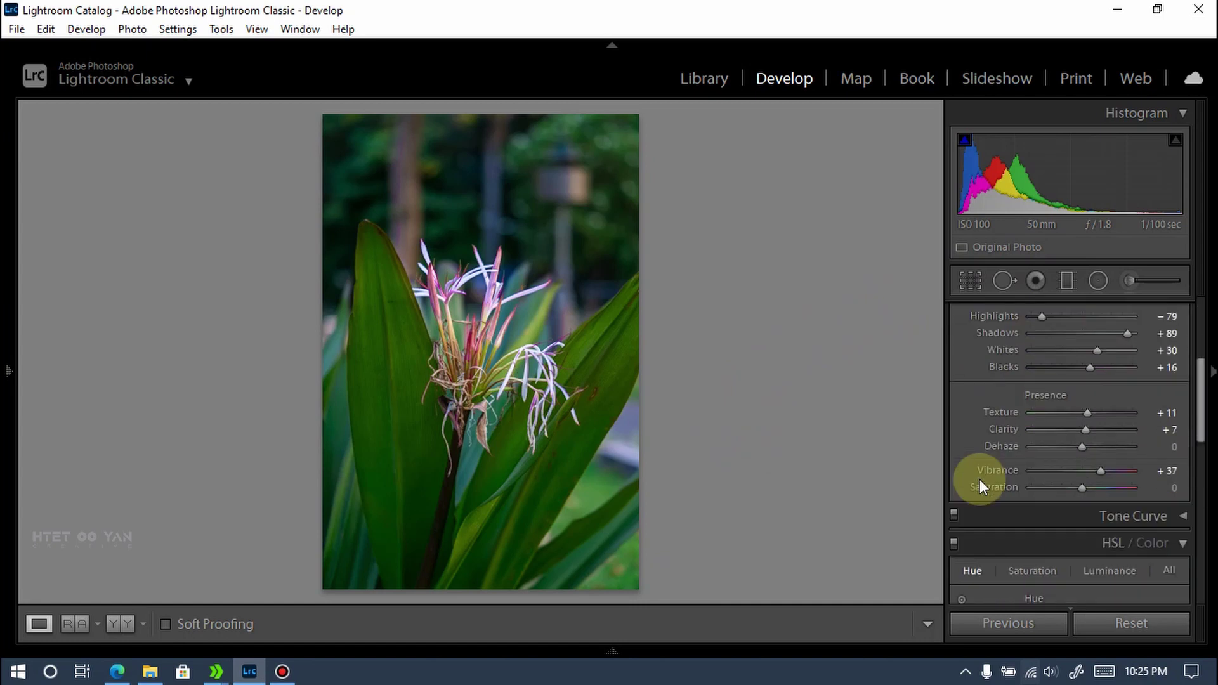
{"action": "scroll", "coordinate": [1017, 513], "scroll_direction": "up", "scroll_amount": 2}
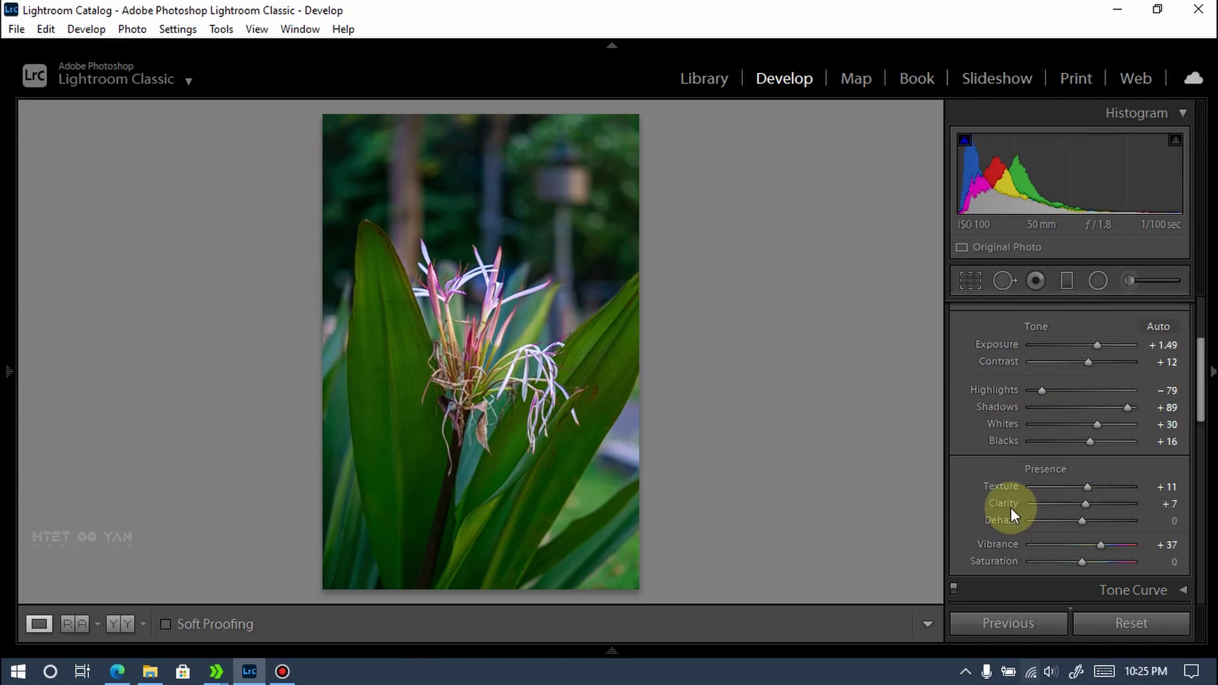
{"action": "scroll", "coordinate": [1011, 507], "scroll_direction": "up", "scroll_amount": 2}
{"action": "scroll", "coordinate": [1014, 504], "scroll_direction": "up", "scroll_amount": 2}
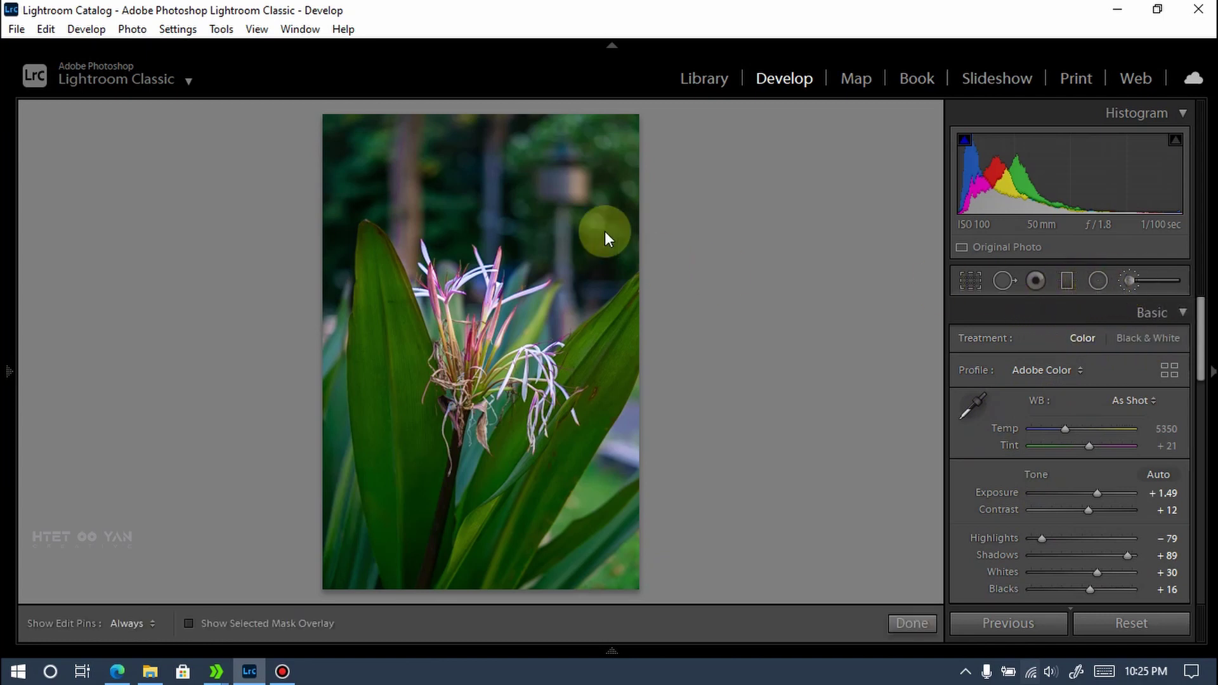
Step: Select the Adjustment Brush and reduce the brush Size to 6.8
{"action": "key", "text": "k"}
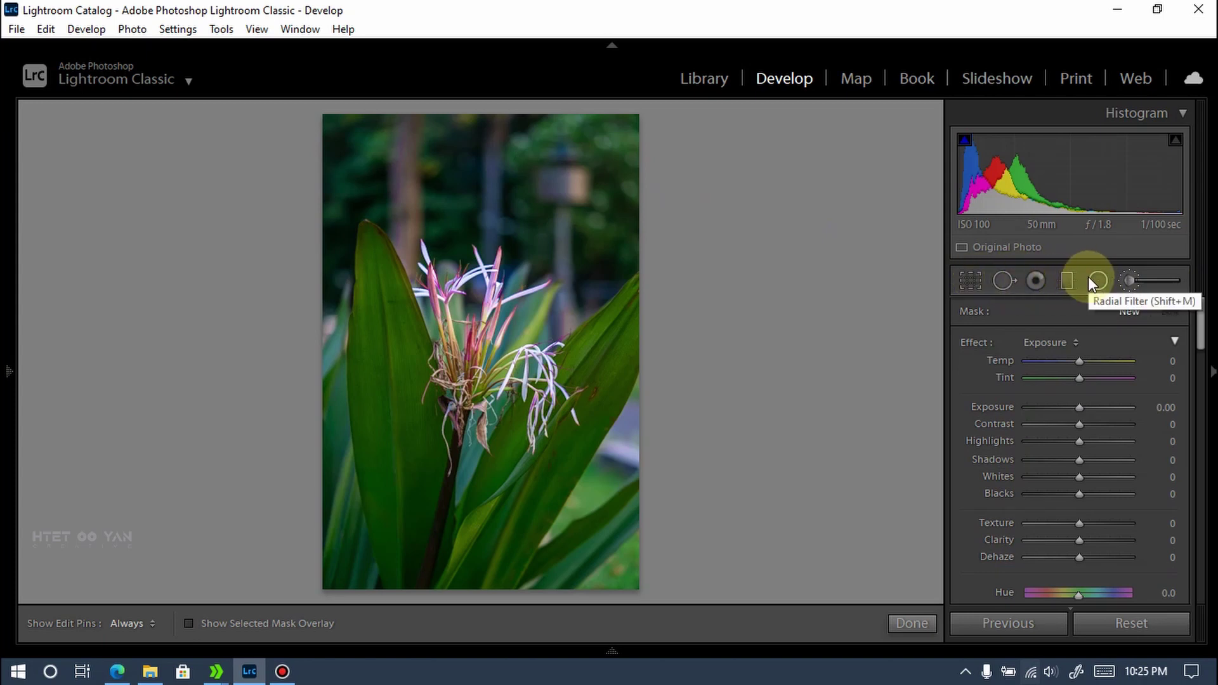
{"action": "left_click", "coordinate": [1128, 283]}
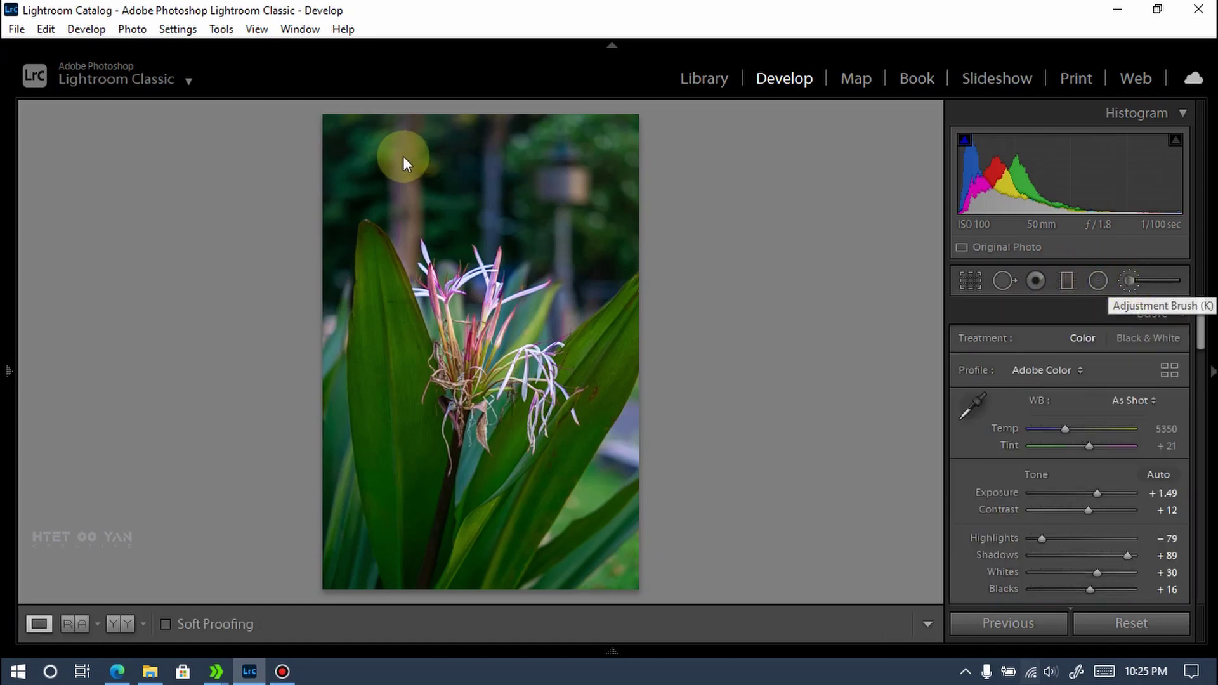
{"action": "left_click", "coordinate": [1128, 280]}
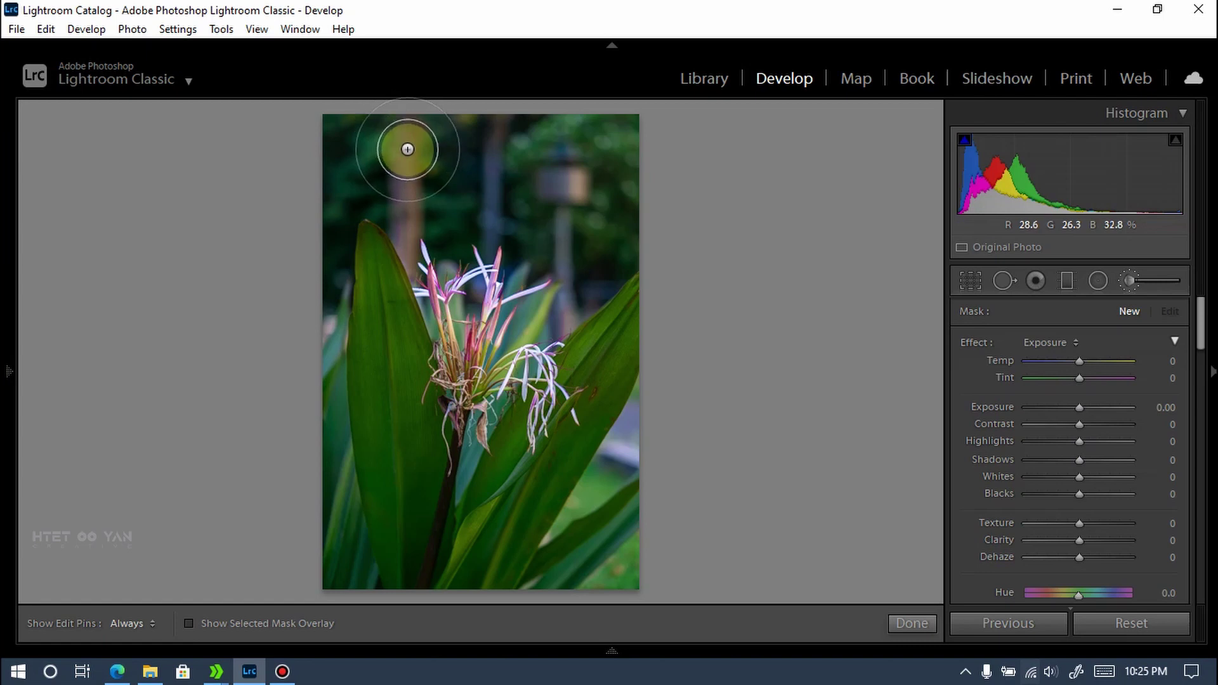
{"action": "scroll", "coordinate": [970, 359], "scroll_direction": "down", "scroll_amount": 3}
{"action": "scroll", "coordinate": [971, 362], "scroll_direction": "down", "scroll_amount": 3}
{"action": "scroll", "coordinate": [971, 361], "scroll_direction": "up", "scroll_amount": 3}
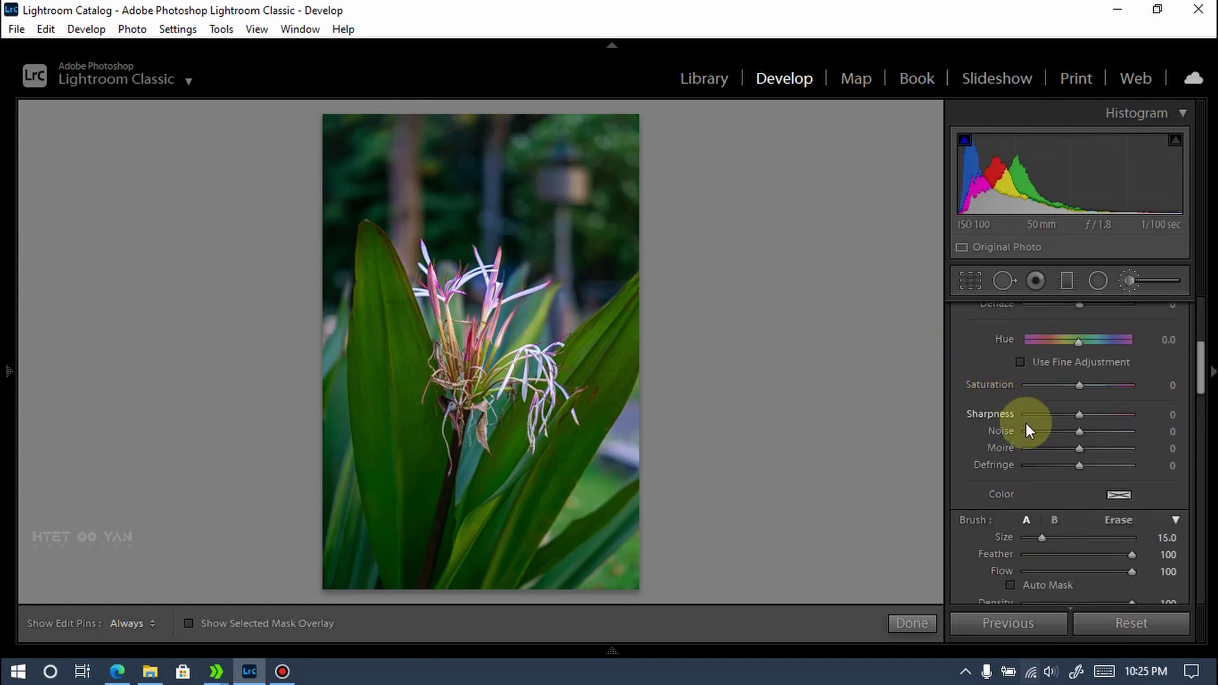
{"action": "scroll", "coordinate": [1019, 463], "scroll_direction": "down", "scroll_amount": 2}
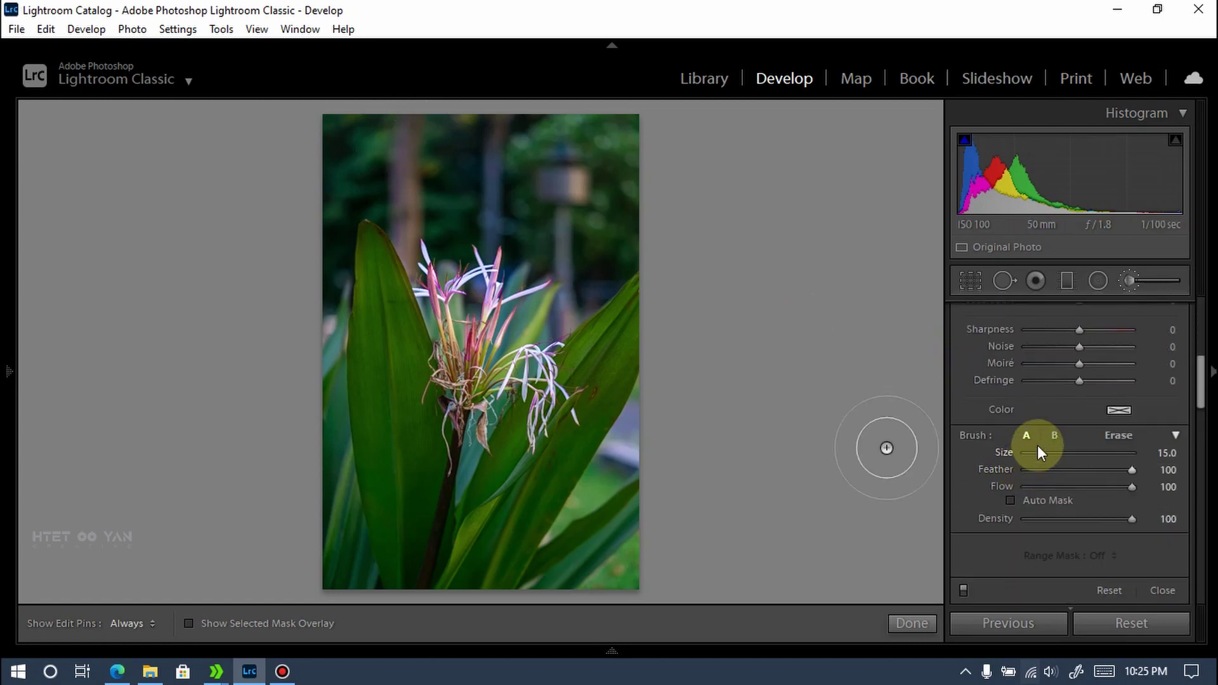
{"action": "left_click_drag", "start_coordinate": [1041, 453], "coordinate": [1033, 453]}
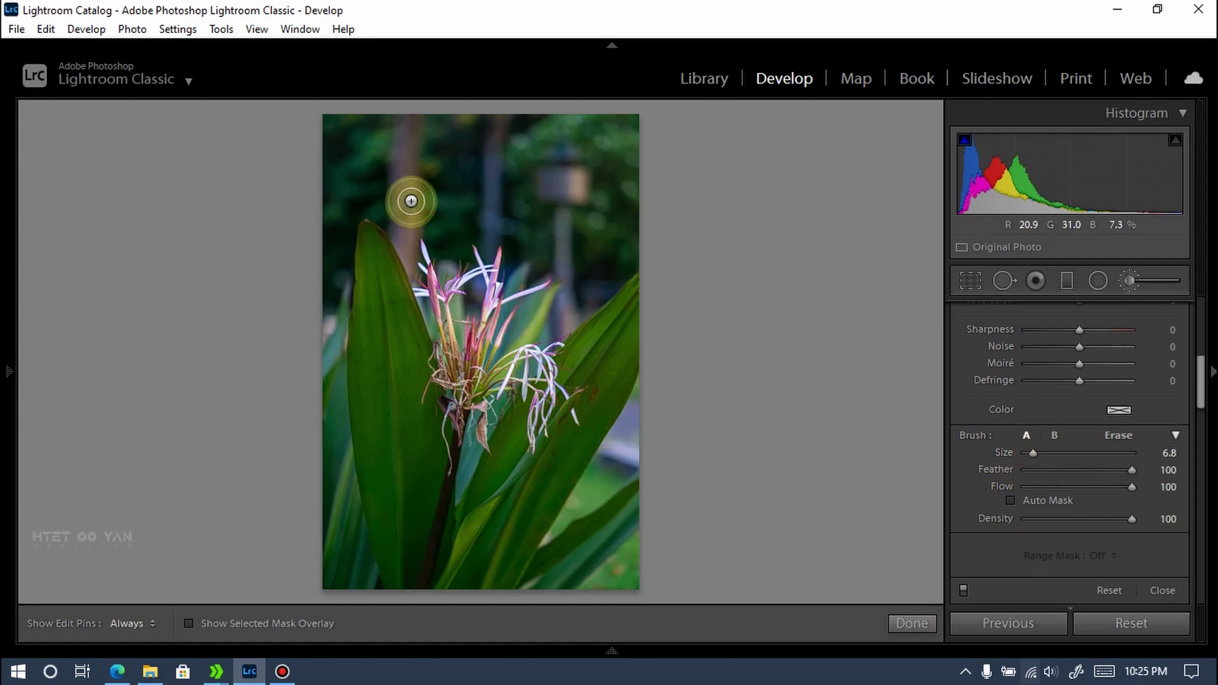
Step: Paint the brush mask over the upper background, toggling edit pins with H
{"action": "key", "text": "h"}
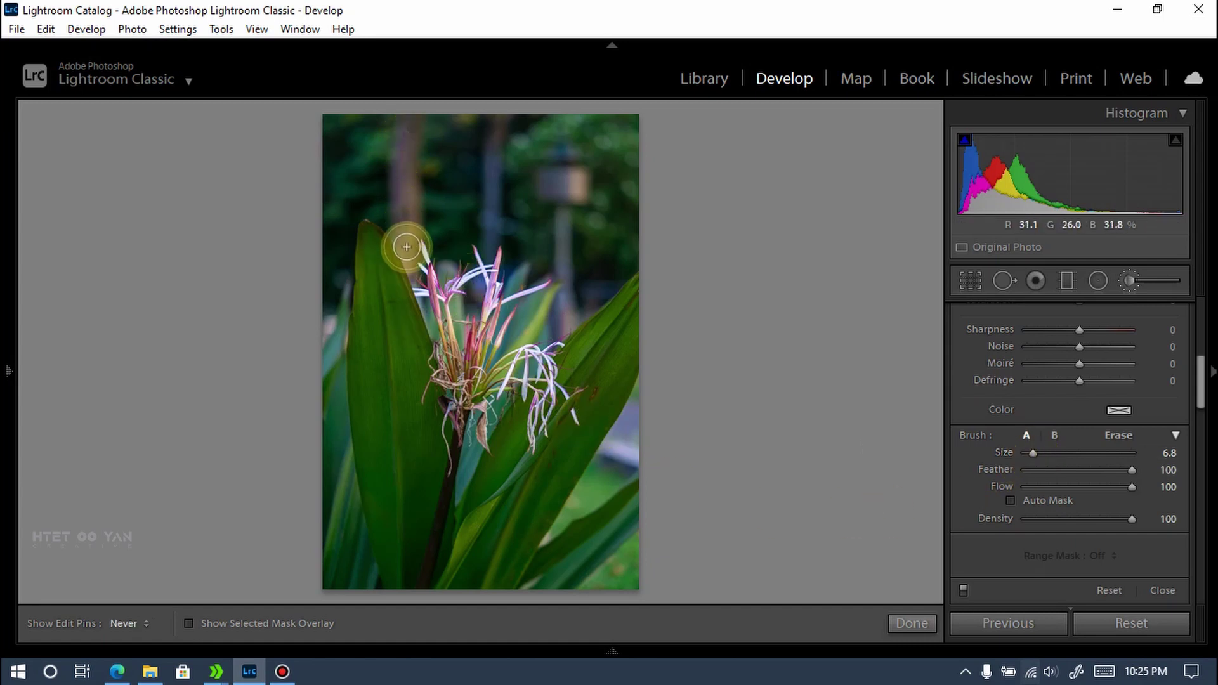
{"action": "mouse_move", "coordinate": [598, 183]}
{"action": "left_mouse_down"}
{"action": "mouse_move", "coordinate": [572, 180]}
{"action": "mouse_move", "coordinate": [561, 257]}
{"action": "left_mouse_up"}
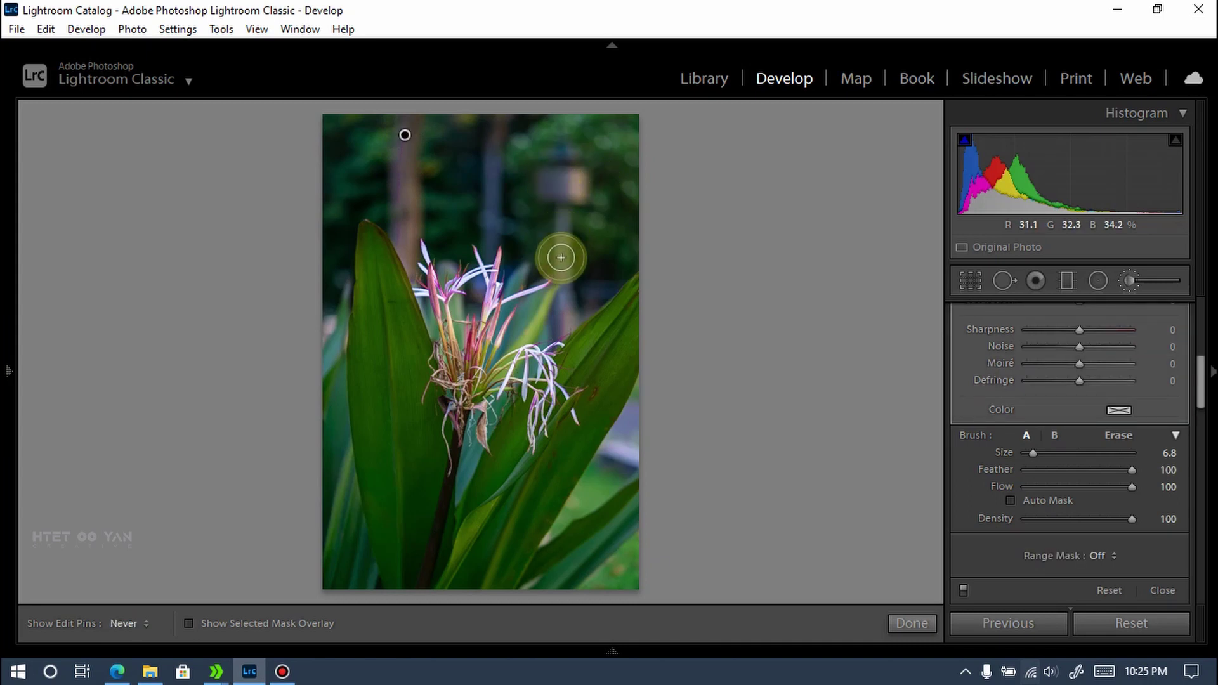
{"action": "key", "text": "h"}
{"action": "key", "text": "h"}
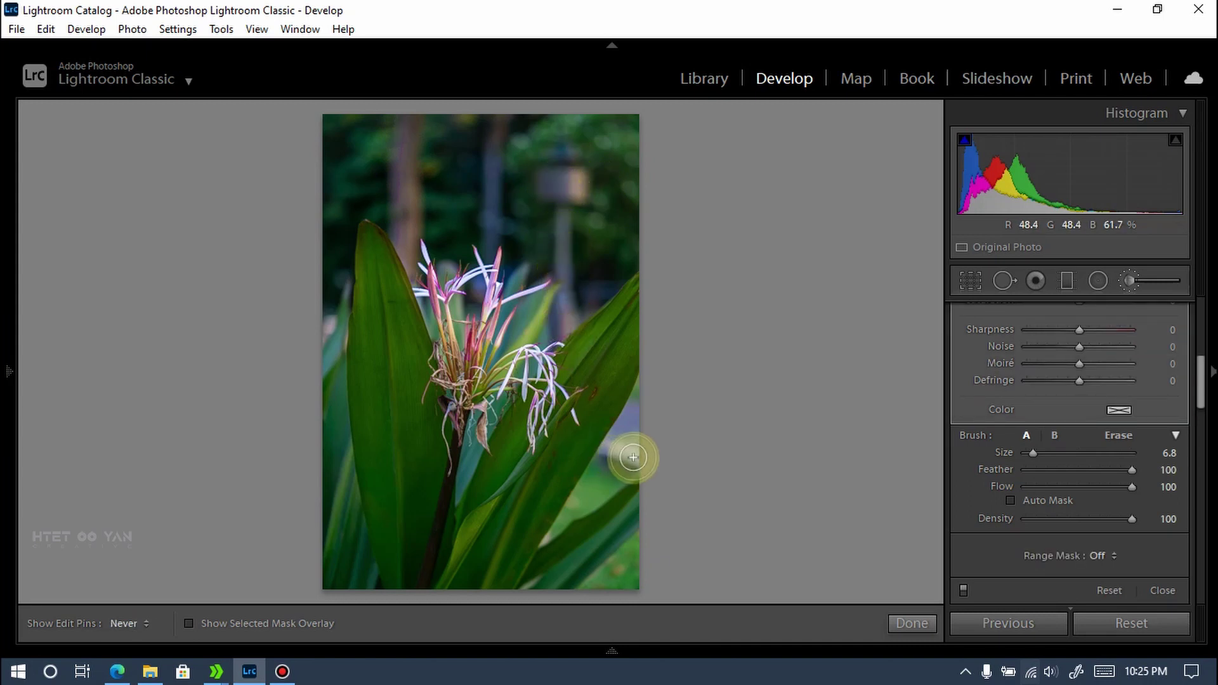
{"action": "key", "text": "h"}
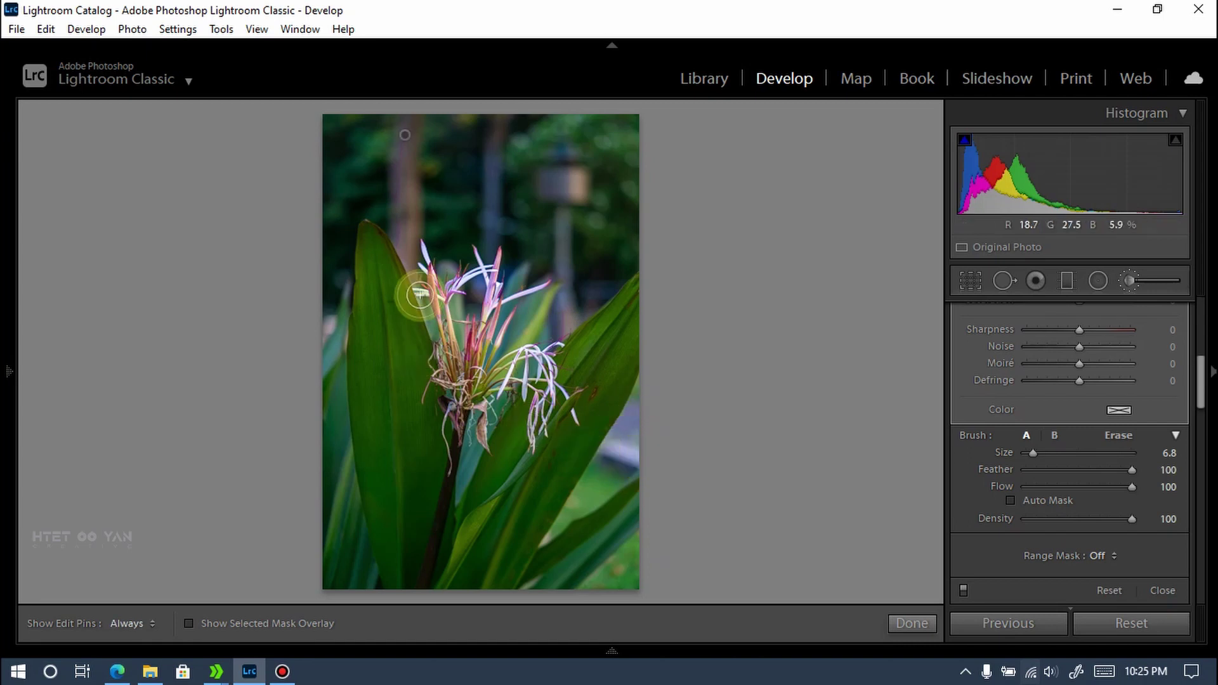
{"action": "key", "text": "h"}
{"action": "key", "text": "h"}
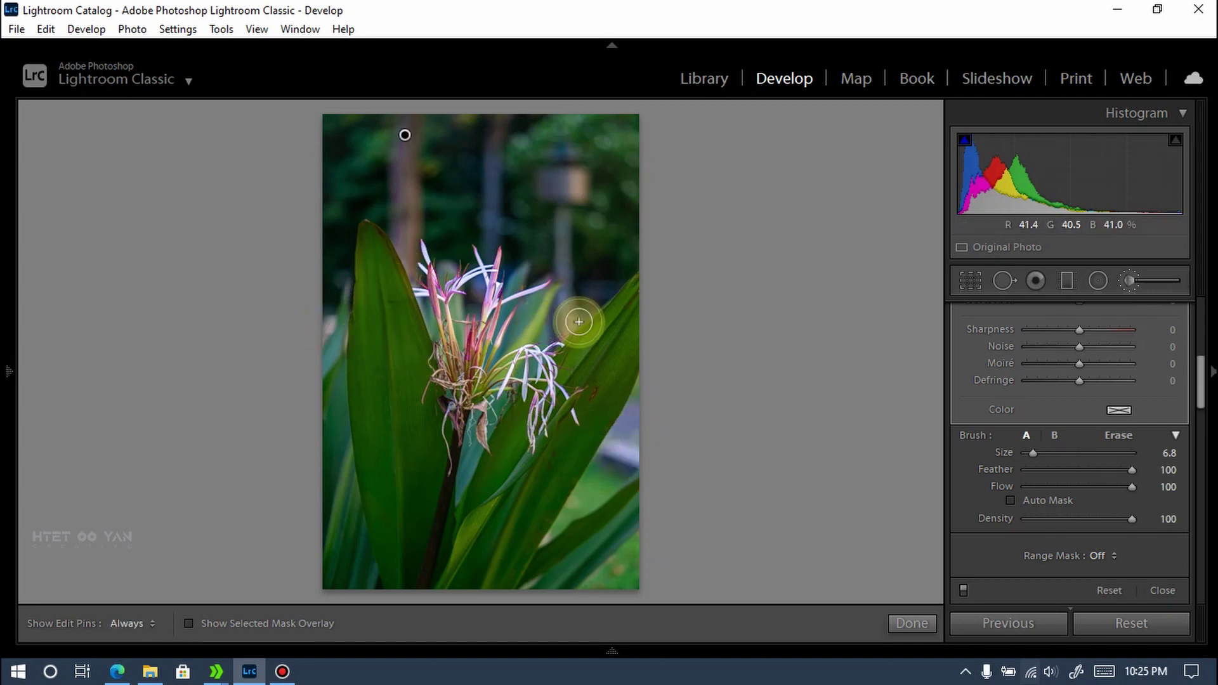
{"action": "scroll", "coordinate": [1100, 475], "scroll_direction": "up", "scroll_amount": 3}
Step: Set the brush mask's Exposure to −0.65 and toggle the edit pins to check the result
{"action": "scroll", "coordinate": [1053, 456], "scroll_direction": "up", "scroll_amount": 3}
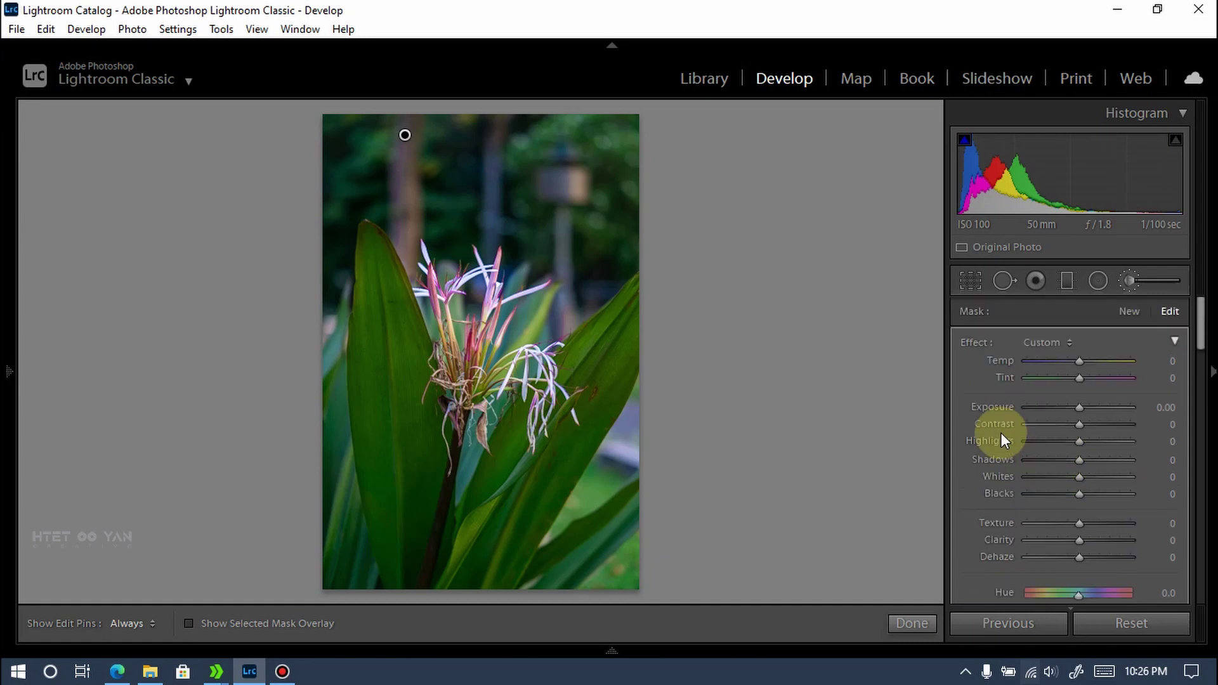
{"action": "left_click_drag", "start_coordinate": [1078, 408], "coordinate": [1070, 409]}
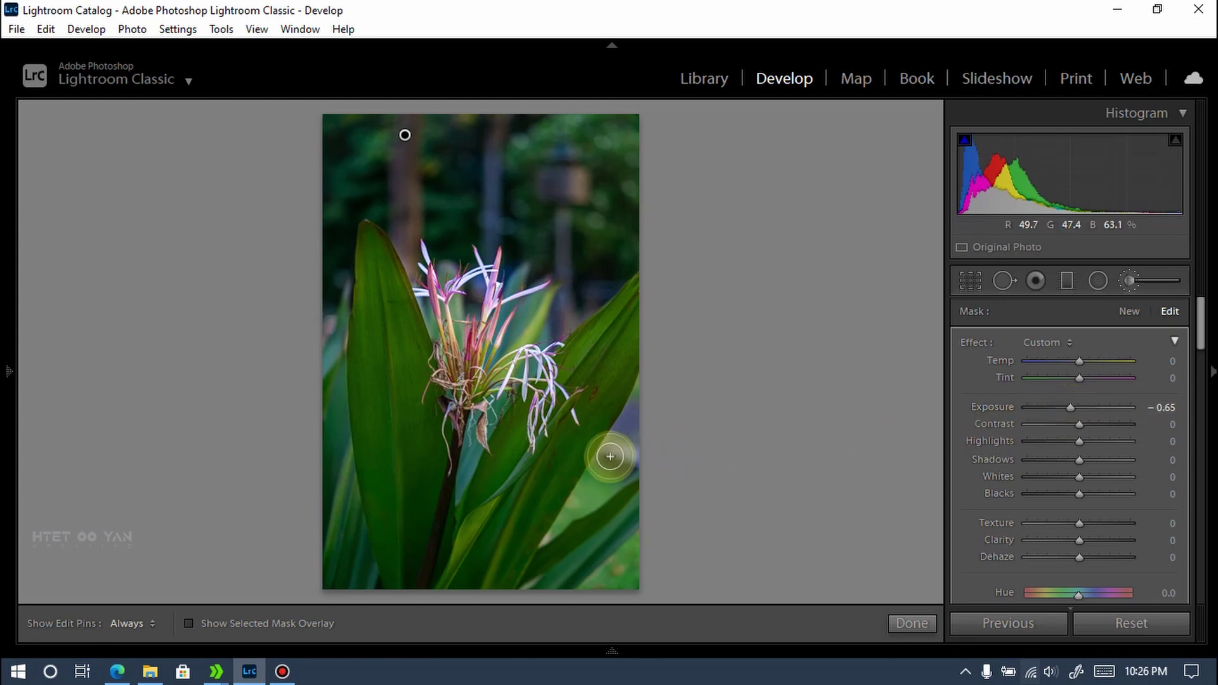
{"action": "key", "text": "h"}
{"action": "key", "text": "h"}
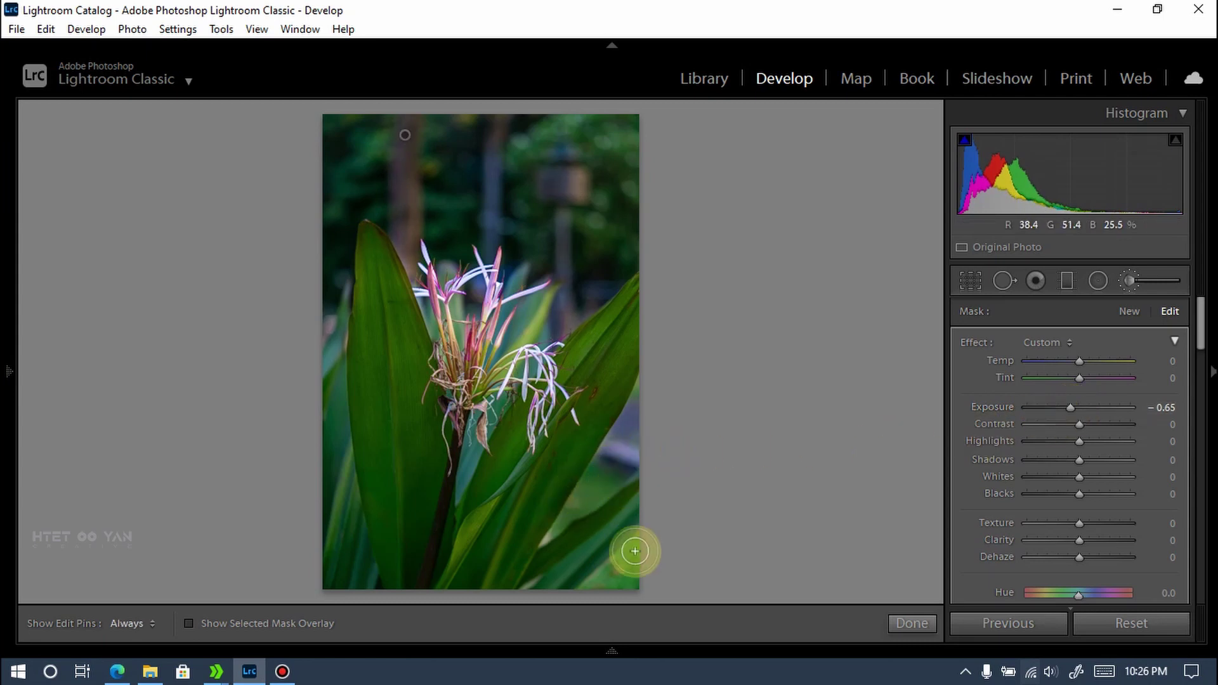
{"action": "key", "text": "h"}
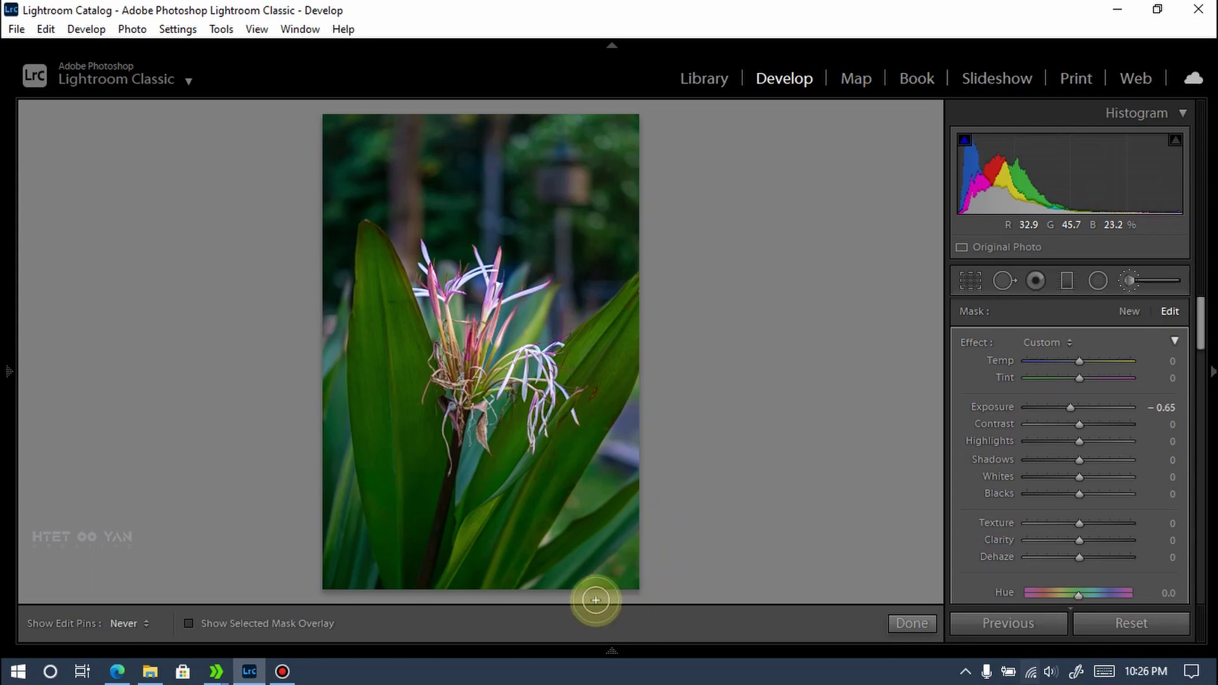
{"action": "key", "text": "h"}
{"action": "key", "text": "h"}
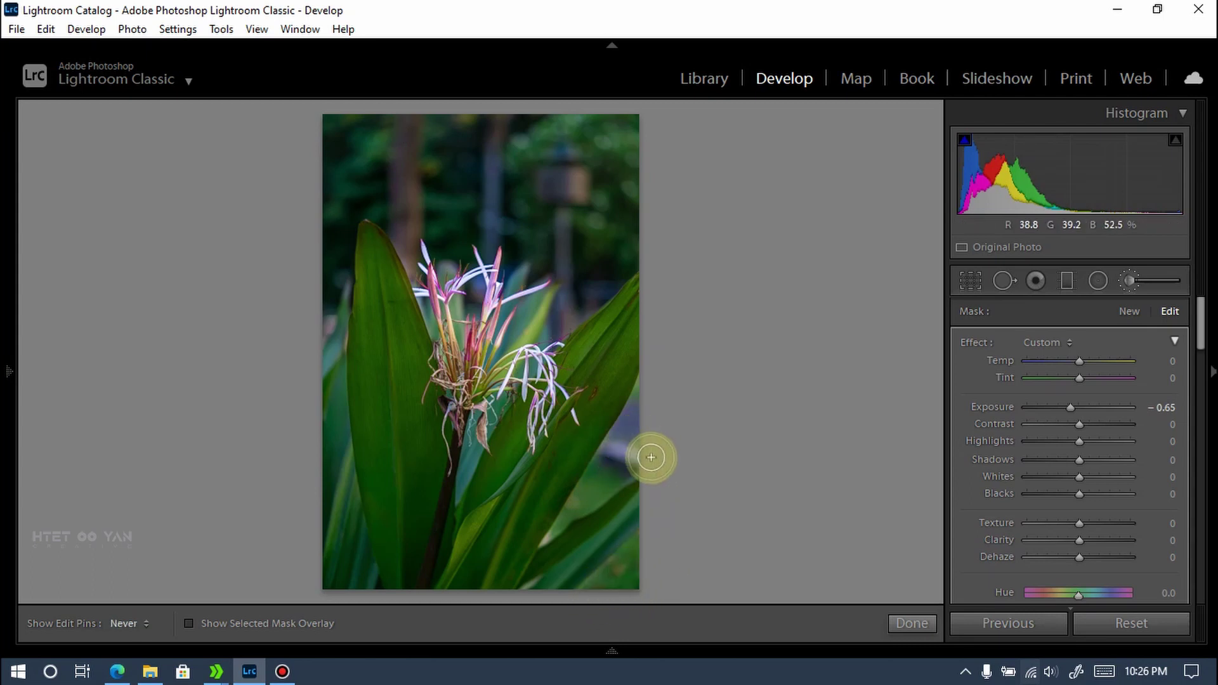
{"action": "key", "text": "h"}
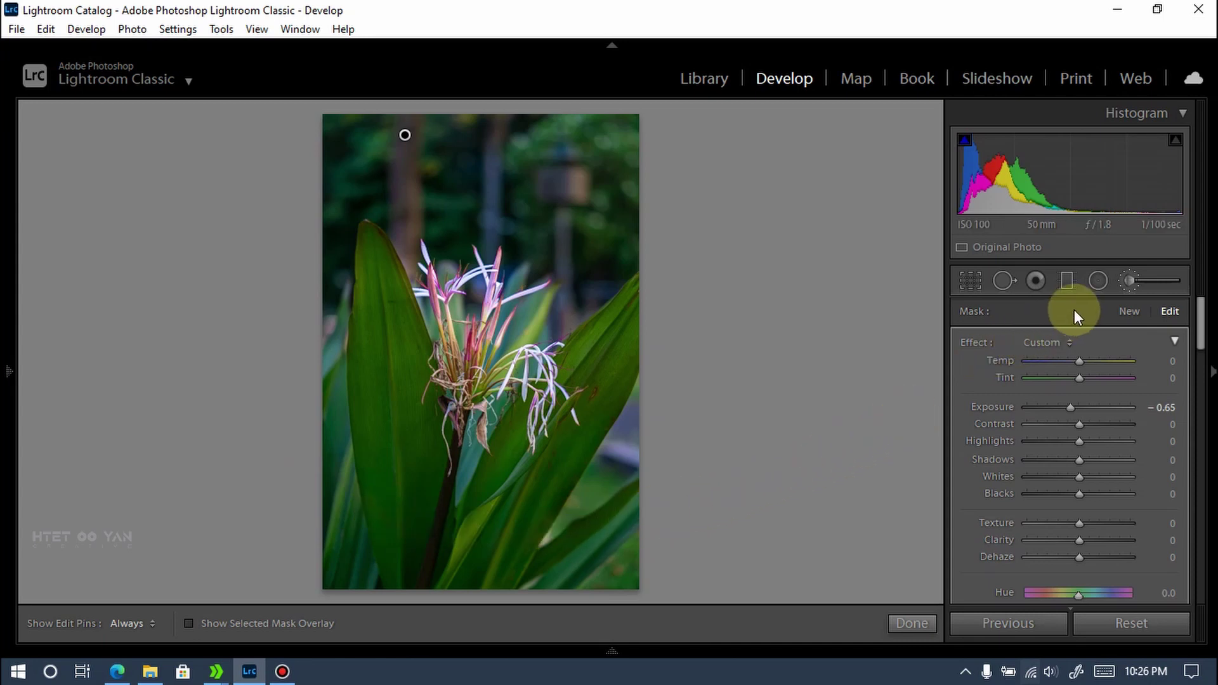
Step: Draw a diagonal graduated filter from the top right with Exposure −0.99
{"action": "left_click", "coordinate": [1102, 285]}
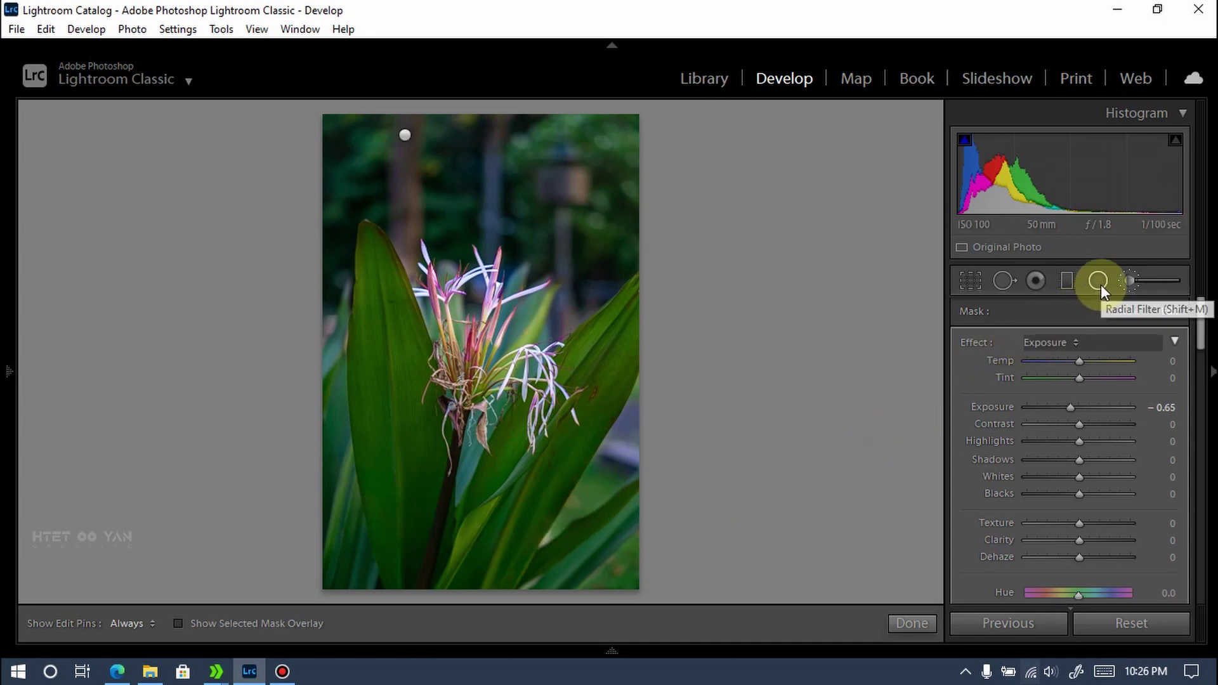
{"action": "left_click", "coordinate": [480, 512]}
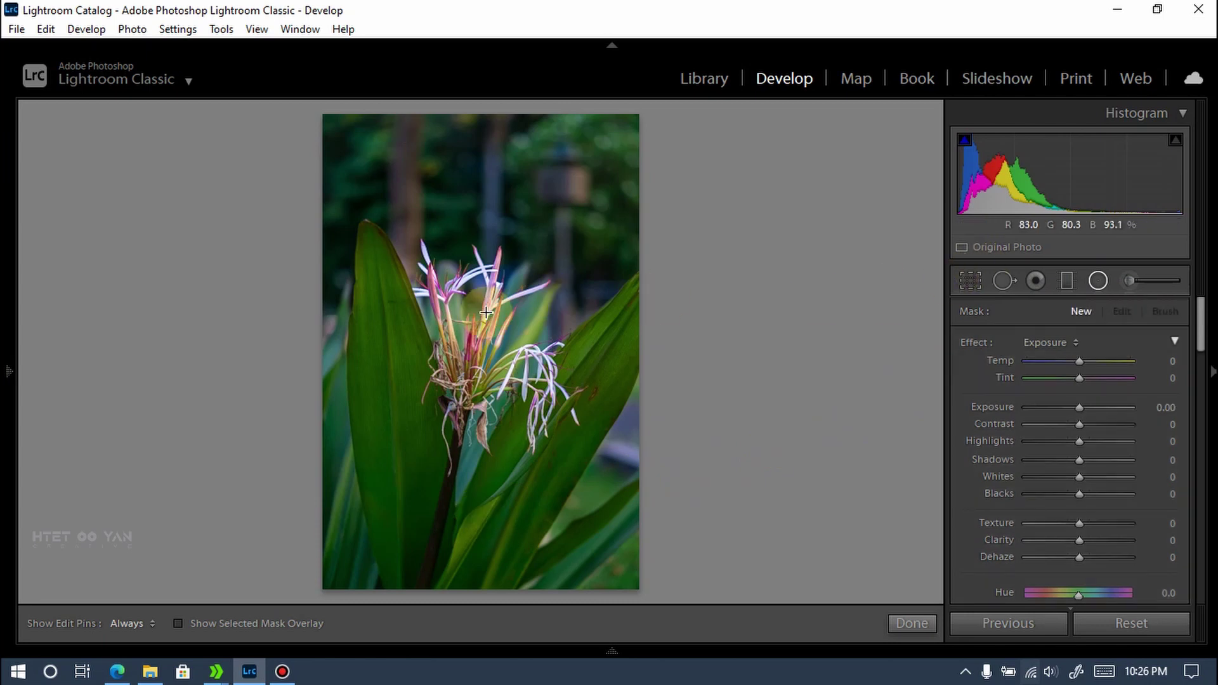
{"action": "left_click", "coordinate": [1069, 283]}
{"action": "mouse_move", "coordinate": [611, 141]}
{"action": "left_mouse_down"}
{"action": "mouse_move", "coordinate": [525, 246]}
{"action": "mouse_move", "coordinate": [687, 119]}
{"action": "left_mouse_up"}
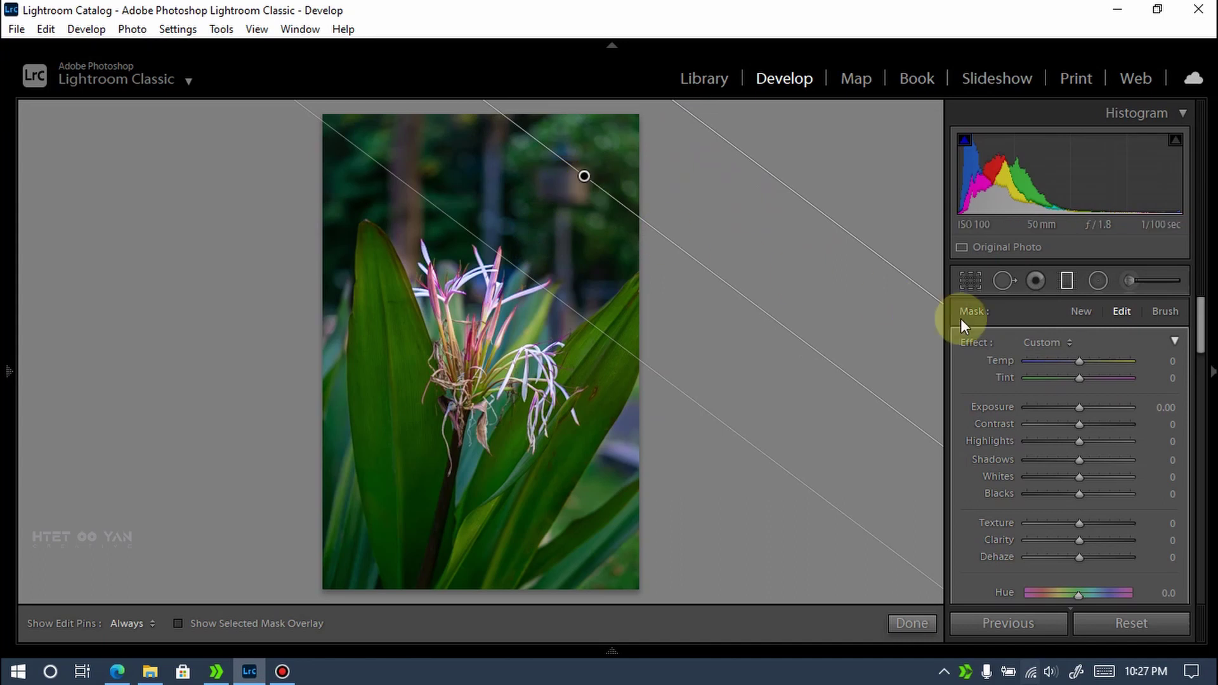
{"action": "left_click", "coordinate": [1079, 408]}
{"action": "left_click_drag", "start_coordinate": [1079, 406], "coordinate": [1067, 410]}
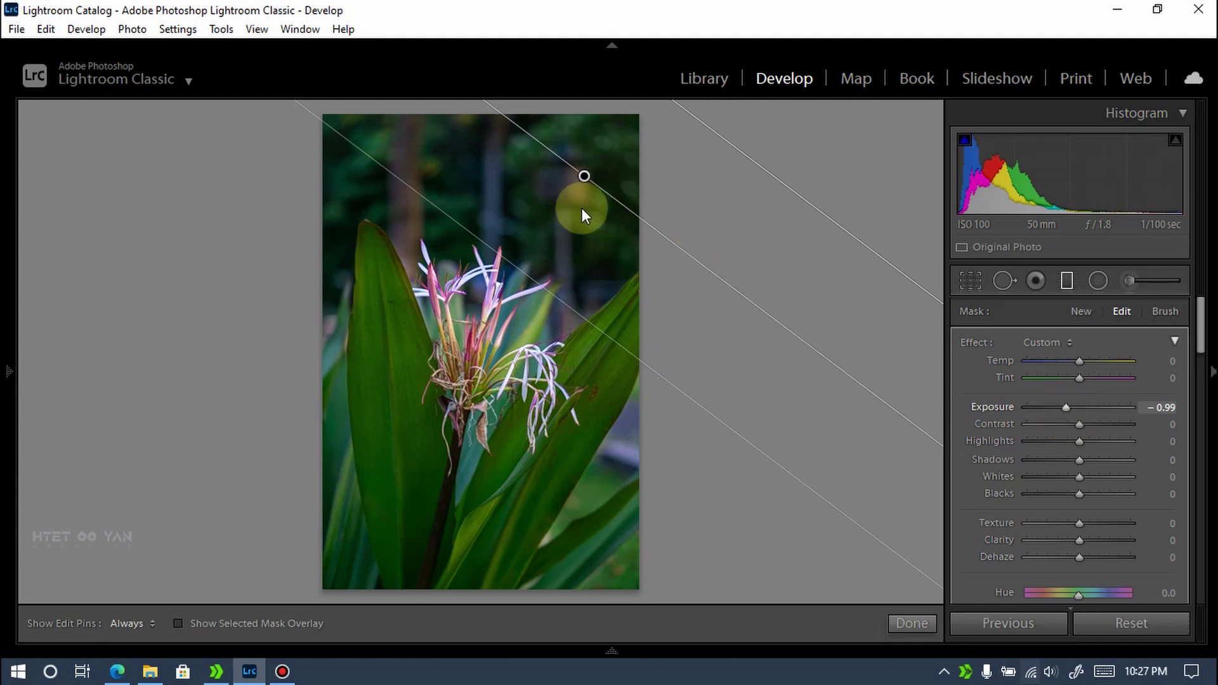
Step: Nudge the first filter up-left and add a second graduated filter from the lower left
{"action": "left_click", "coordinate": [584, 177]}
{"action": "left_click_drag", "start_coordinate": [584, 177], "coordinate": [571, 188]}
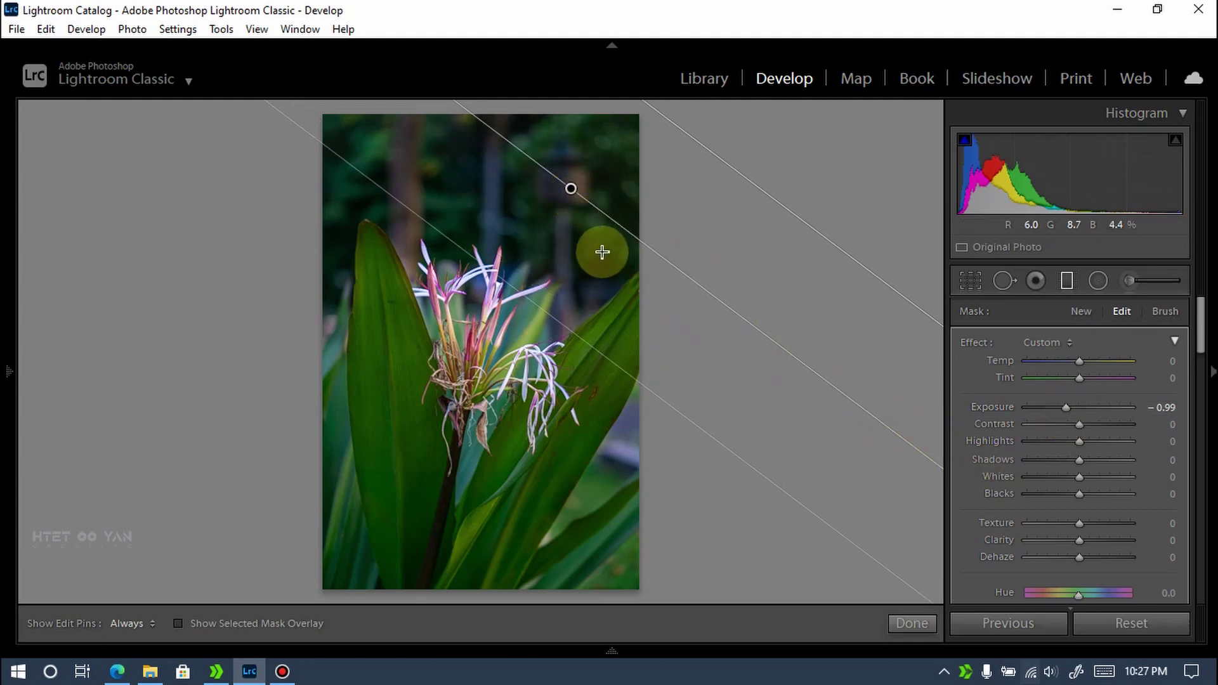
{"action": "mouse_move", "coordinate": [390, 522]}
{"action": "left_mouse_down"}
{"action": "mouse_move", "coordinate": [467, 405]}
{"action": "mouse_move", "coordinate": [536, 337]}
{"action": "left_mouse_up"}
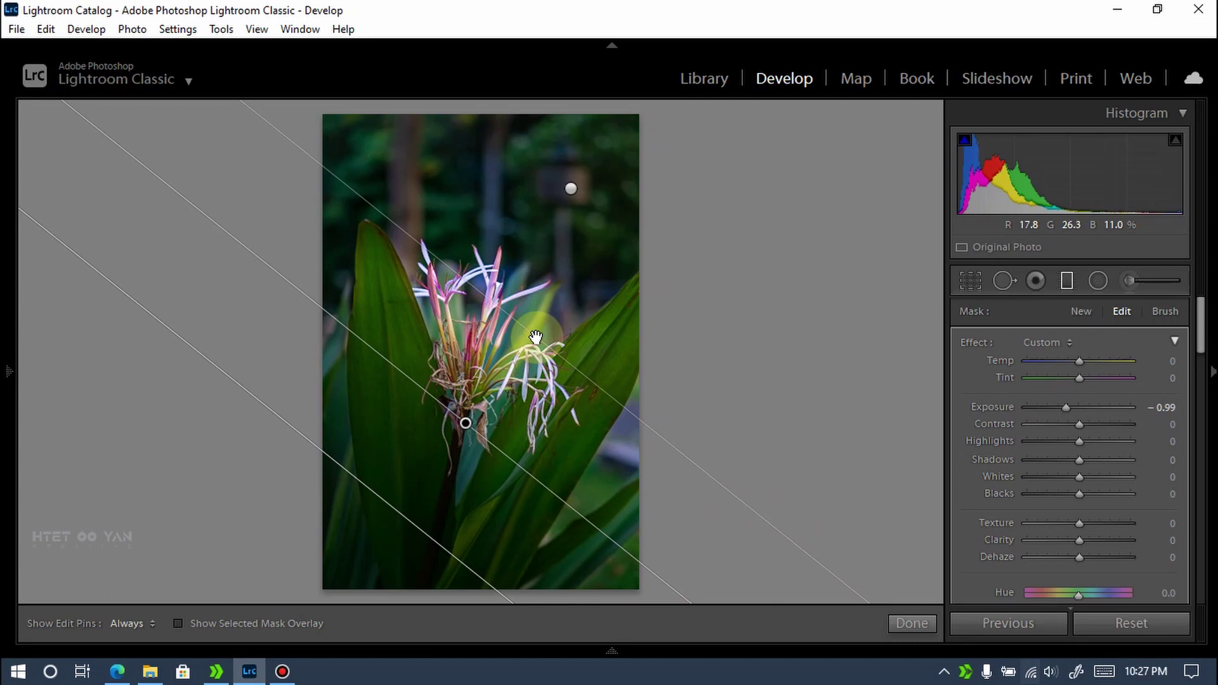
{"action": "left_click_drag", "start_coordinate": [466, 422], "coordinate": [464, 425]}
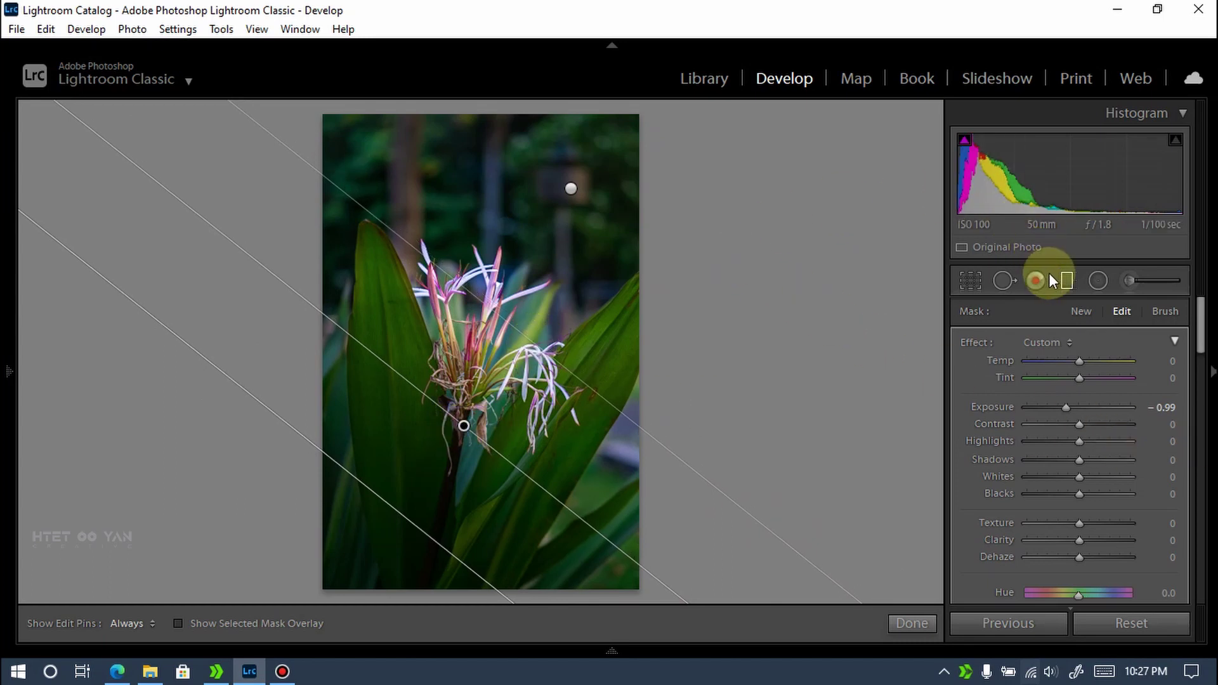
Step: Draw a rotated radial filter oval fitted around the tilted flower
{"action": "left_click", "coordinate": [1096, 280]}
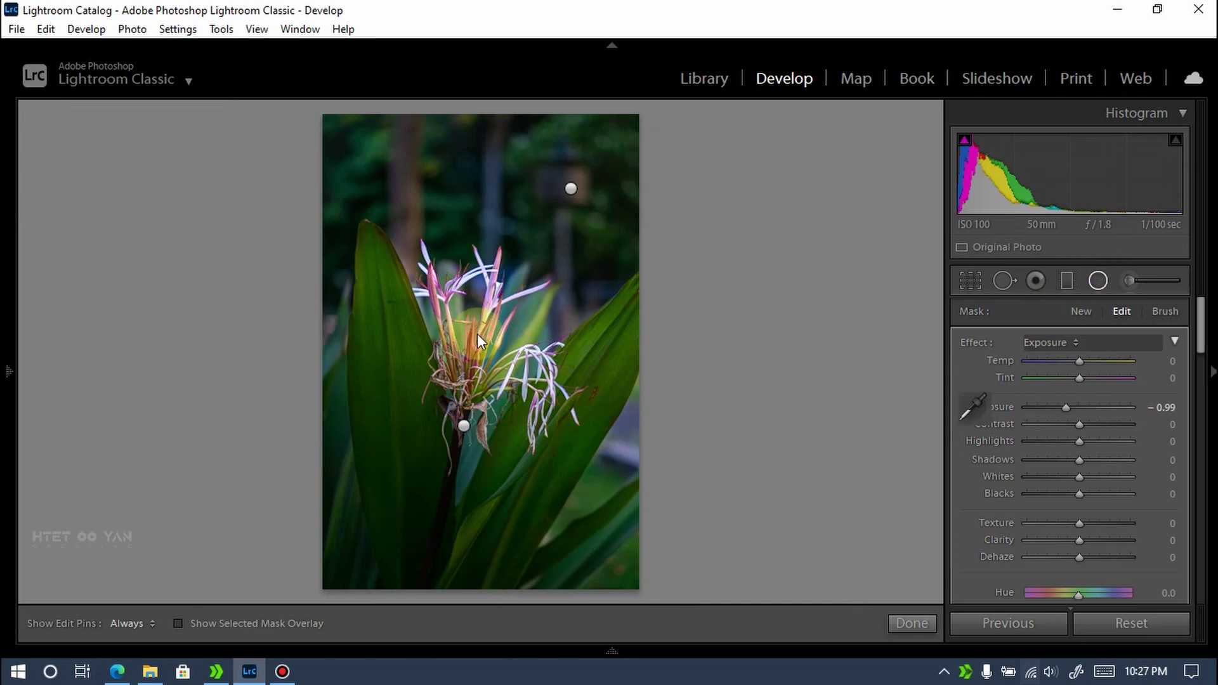
{"action": "left_click_drag", "start_coordinate": [478, 335], "coordinate": [589, 385]}
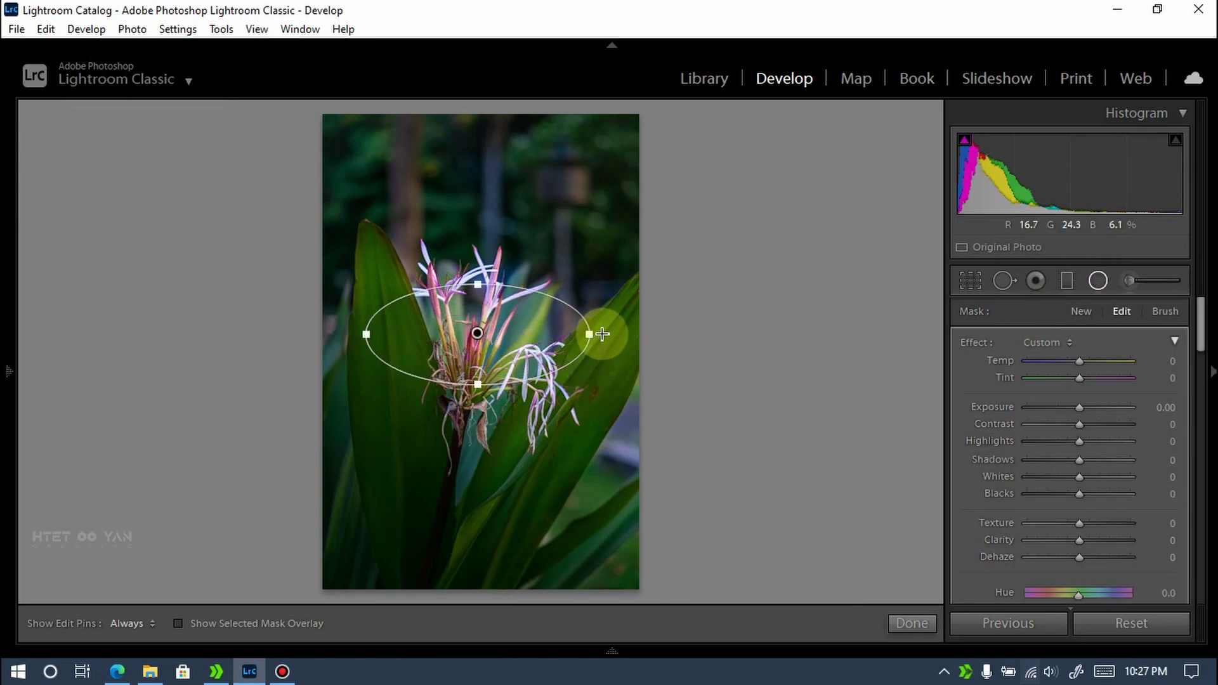
{"action": "left_click_drag", "start_coordinate": [599, 330], "coordinate": [584, 395]}
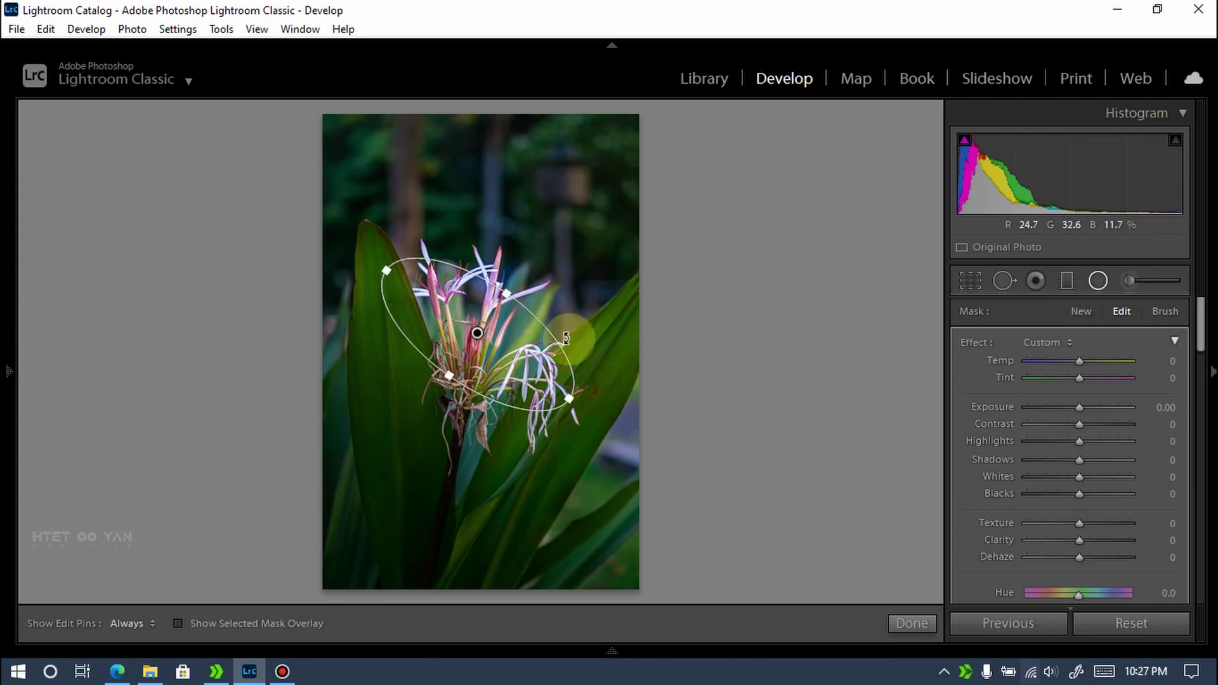
{"action": "left_click_drag", "start_coordinate": [517, 298], "coordinate": [527, 283]}
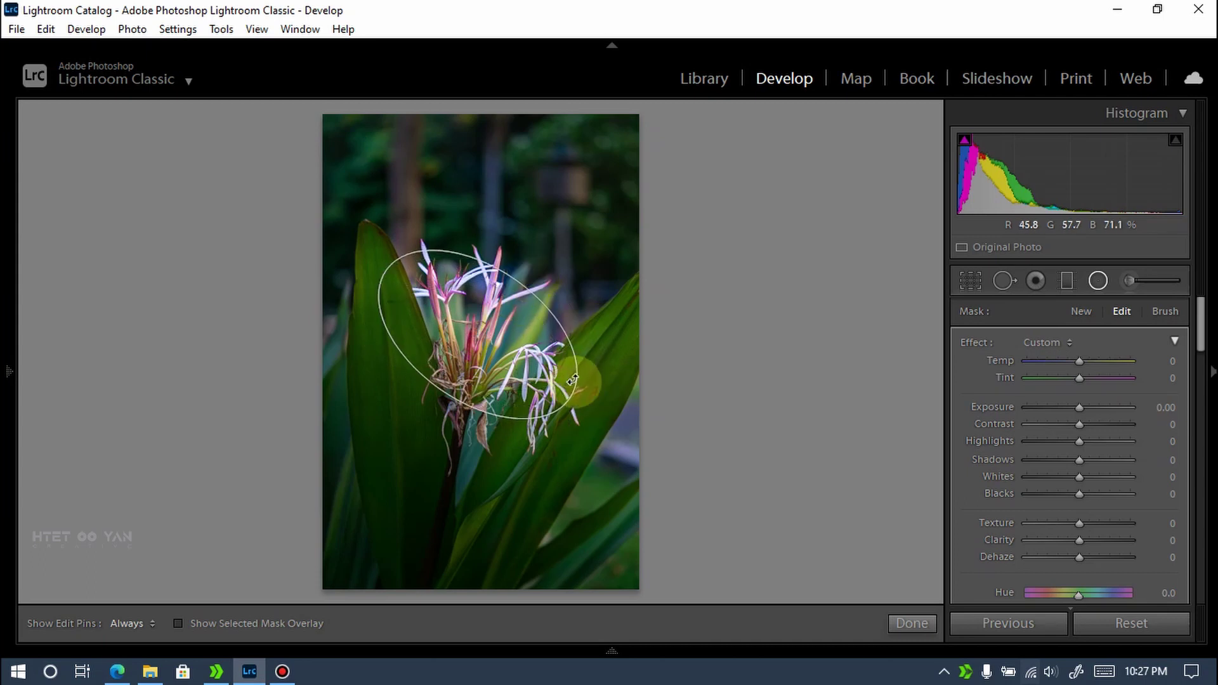
{"action": "left_click_drag", "start_coordinate": [570, 398], "coordinate": [614, 431]}
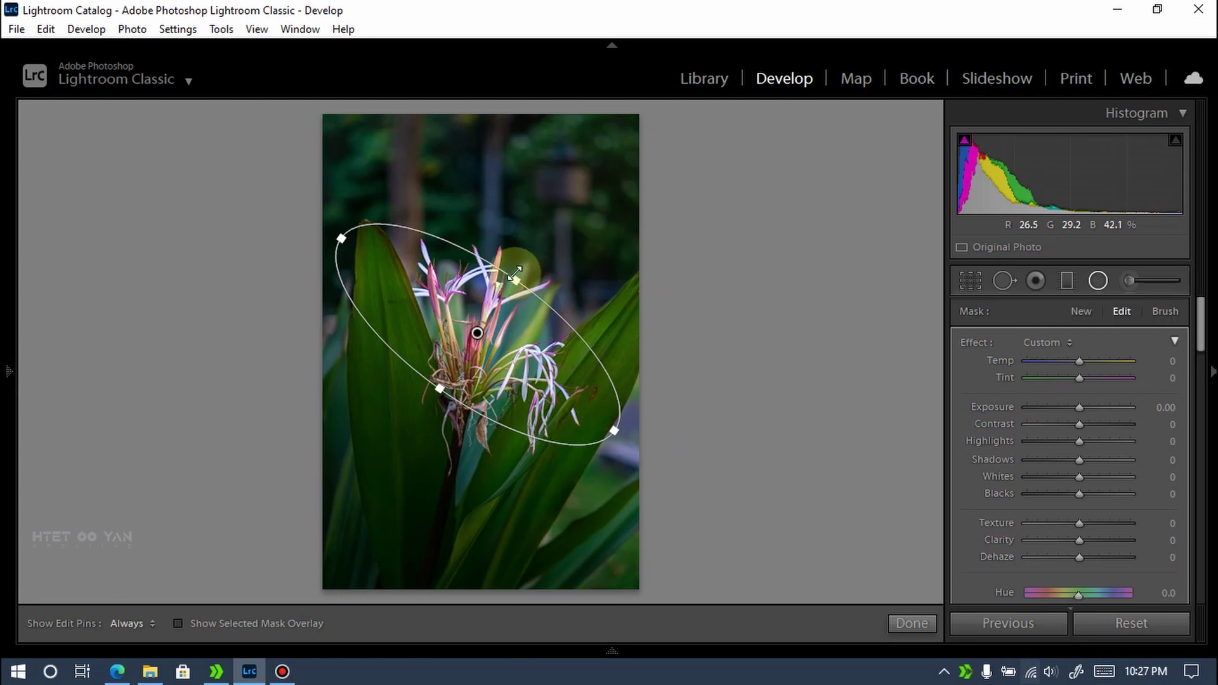
{"action": "left_click_drag", "start_coordinate": [543, 256], "coordinate": [554, 249]}
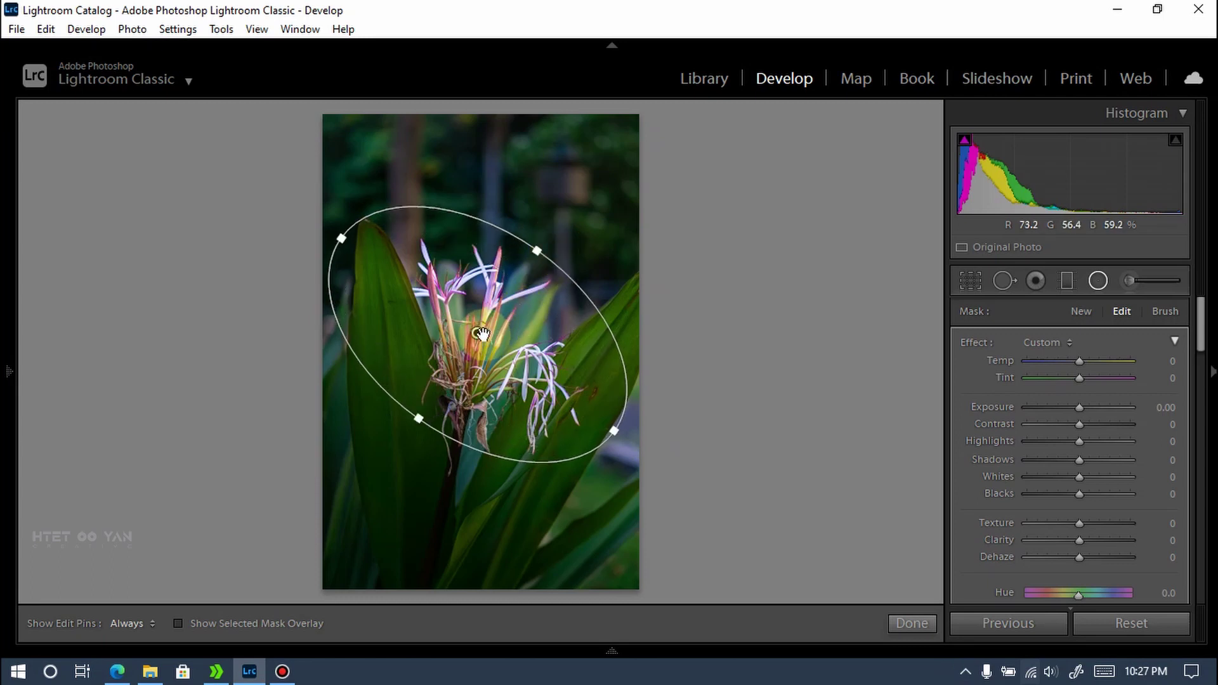
{"action": "left_click_drag", "start_coordinate": [478, 325], "coordinate": [483, 323]}
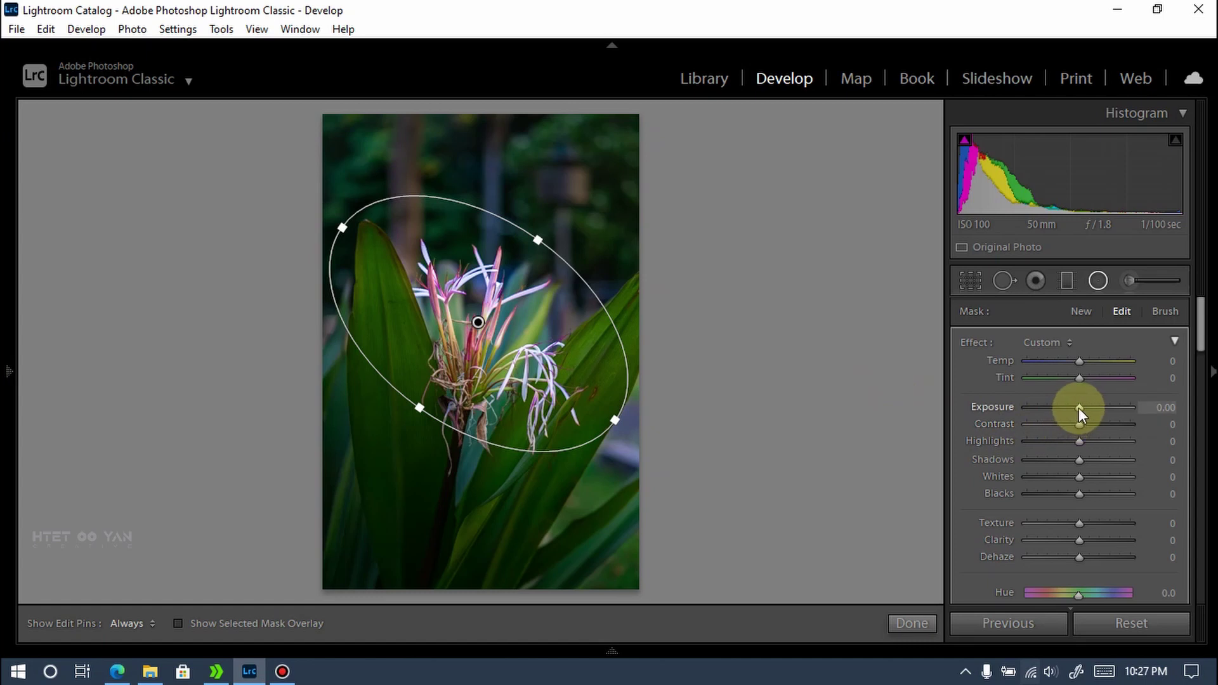
Step: Set the radial filter to exposure 0.58 and highlights -83, inverted to affect the surroundings
{"action": "left_click_drag", "start_coordinate": [1078, 409], "coordinate": [1086, 408]}
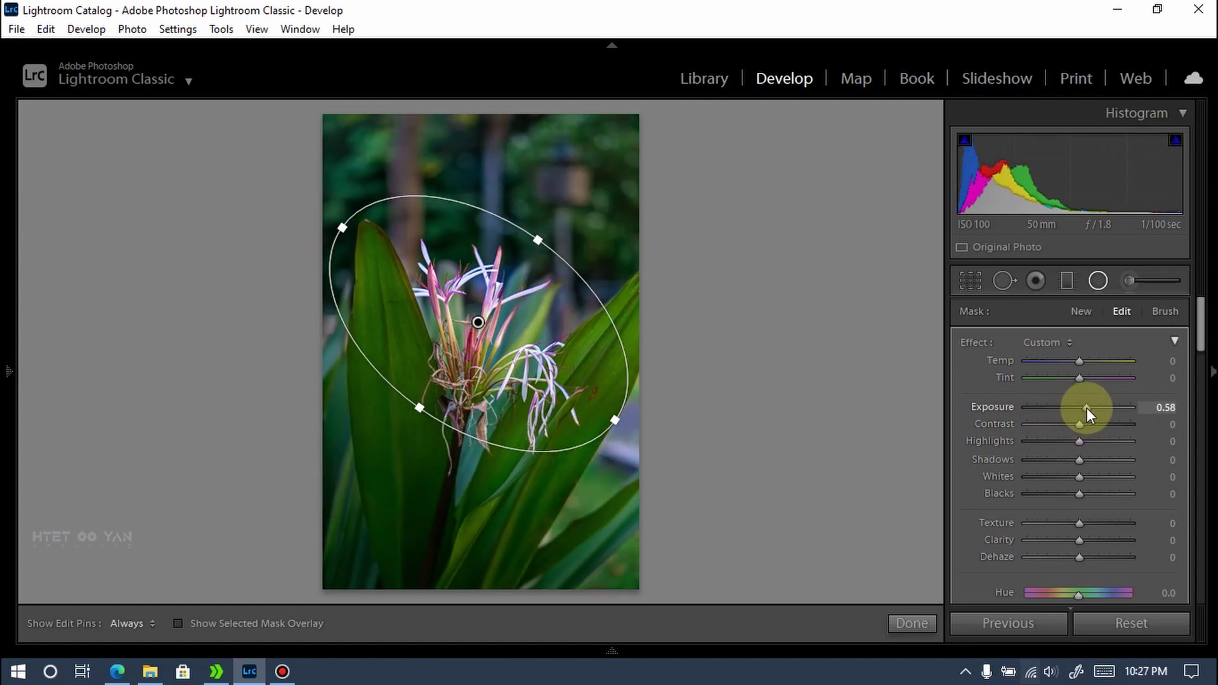
{"action": "scroll", "coordinate": [1016, 470], "scroll_direction": "down", "scroll_amount": 3}
{"action": "scroll", "coordinate": [1018, 472], "scroll_direction": "down", "scroll_amount": 2}
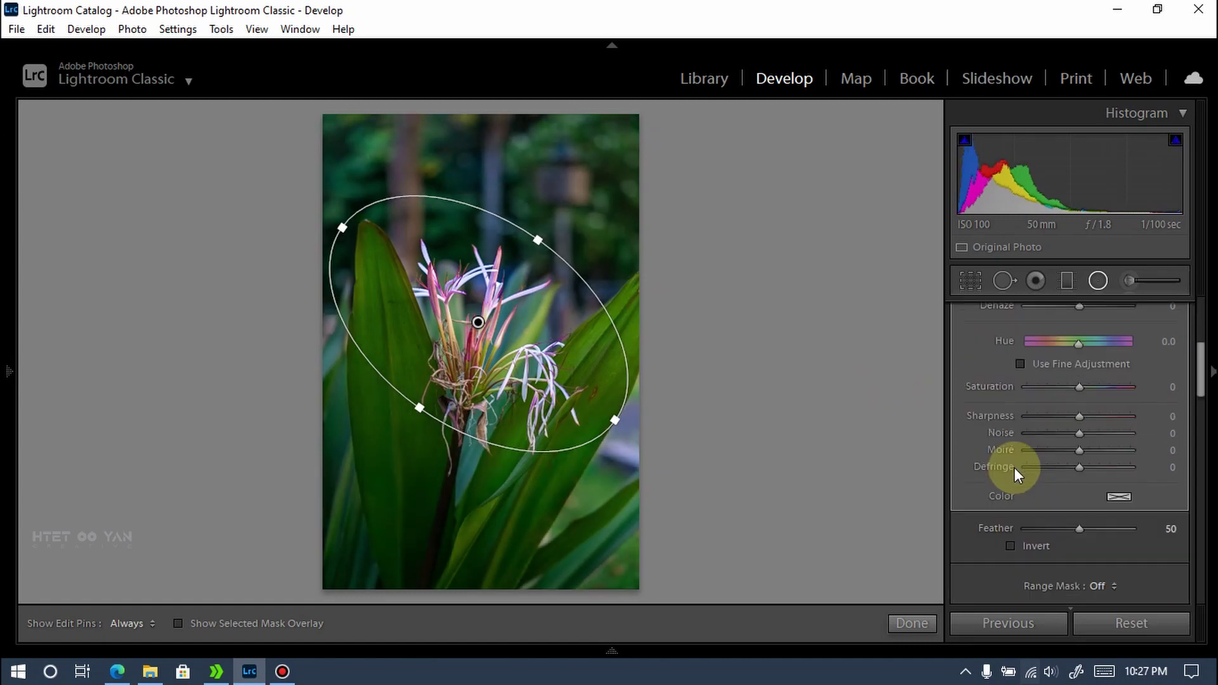
{"action": "left_click", "coordinate": [1010, 546]}
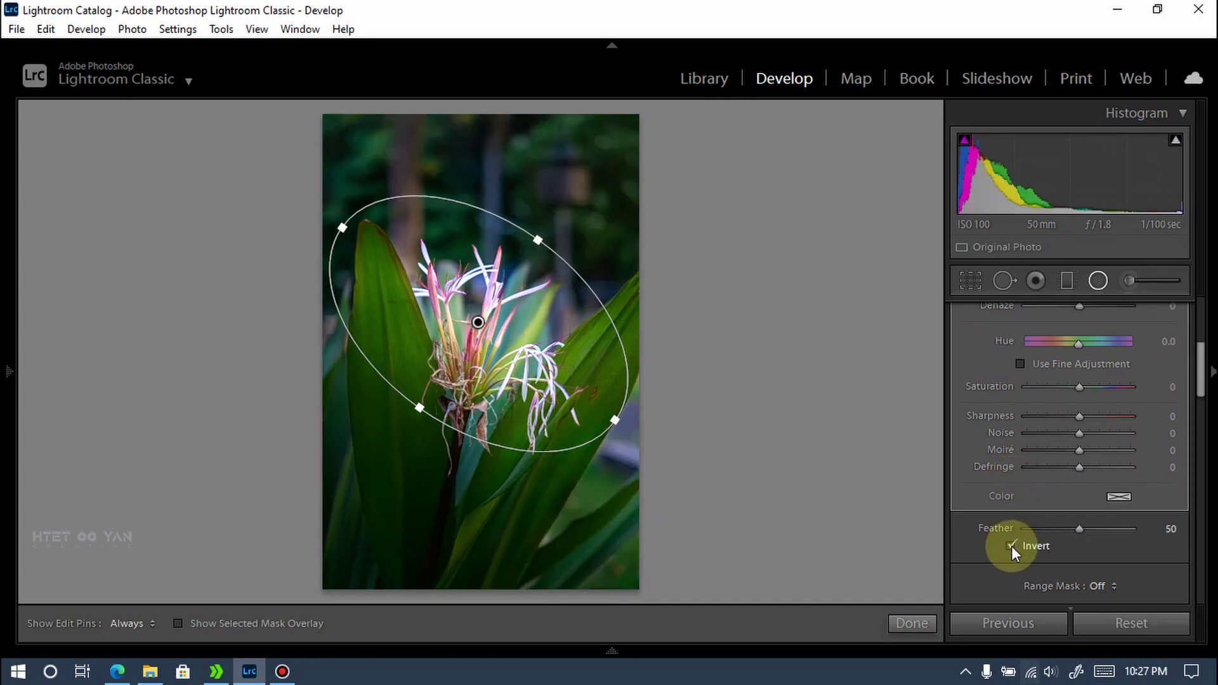
{"action": "scroll", "coordinate": [998, 408], "scroll_direction": "up", "scroll_amount": 2}
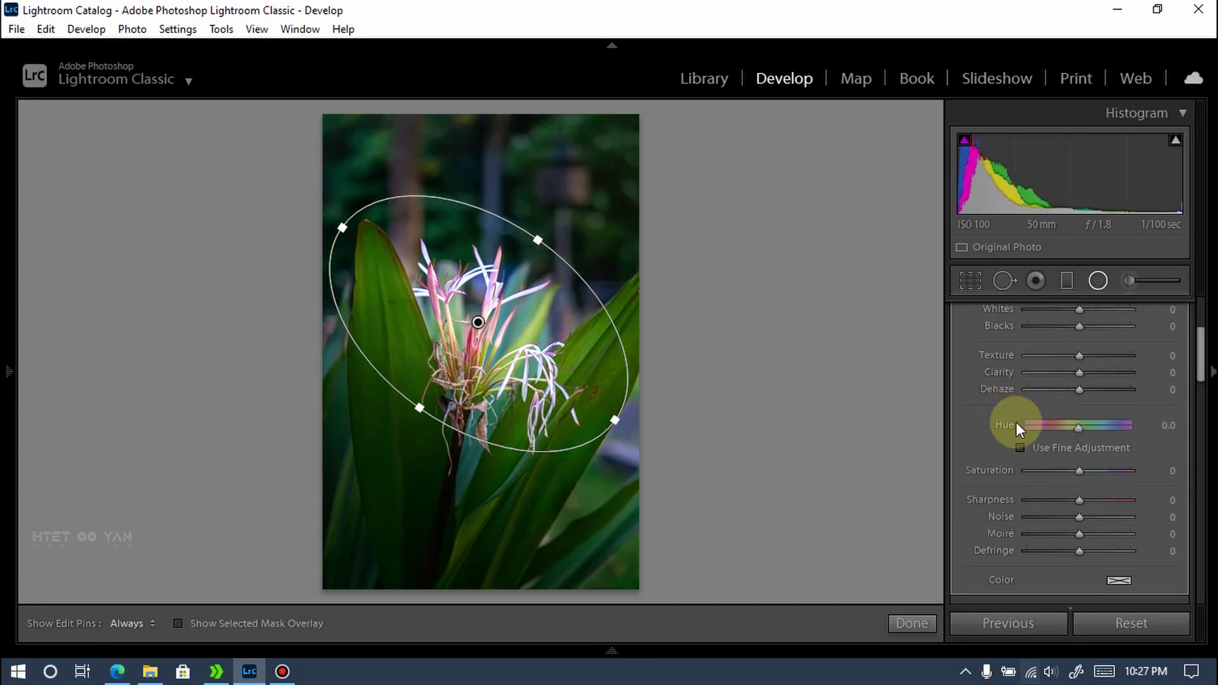
{"action": "scroll", "coordinate": [1021, 419], "scroll_direction": "up", "scroll_amount": 2}
{"action": "scroll", "coordinate": [1042, 398], "scroll_direction": "up", "scroll_amount": 2}
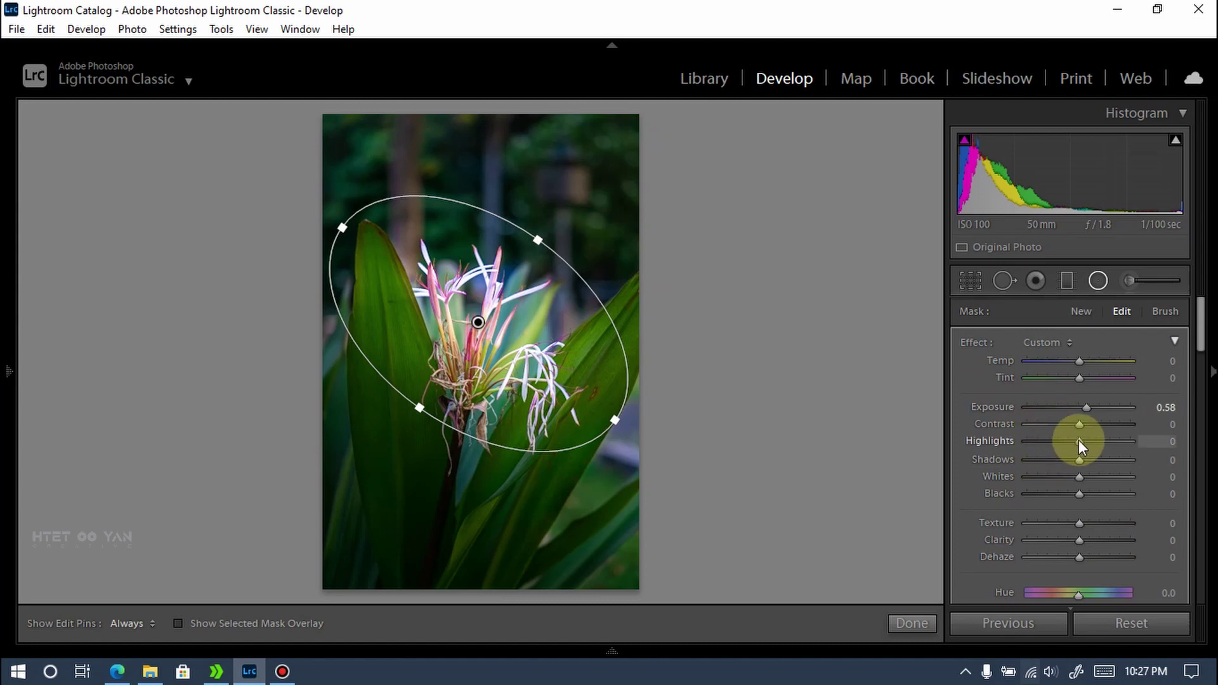
{"action": "left_click_drag", "start_coordinate": [1078, 440], "coordinate": [1037, 445]}
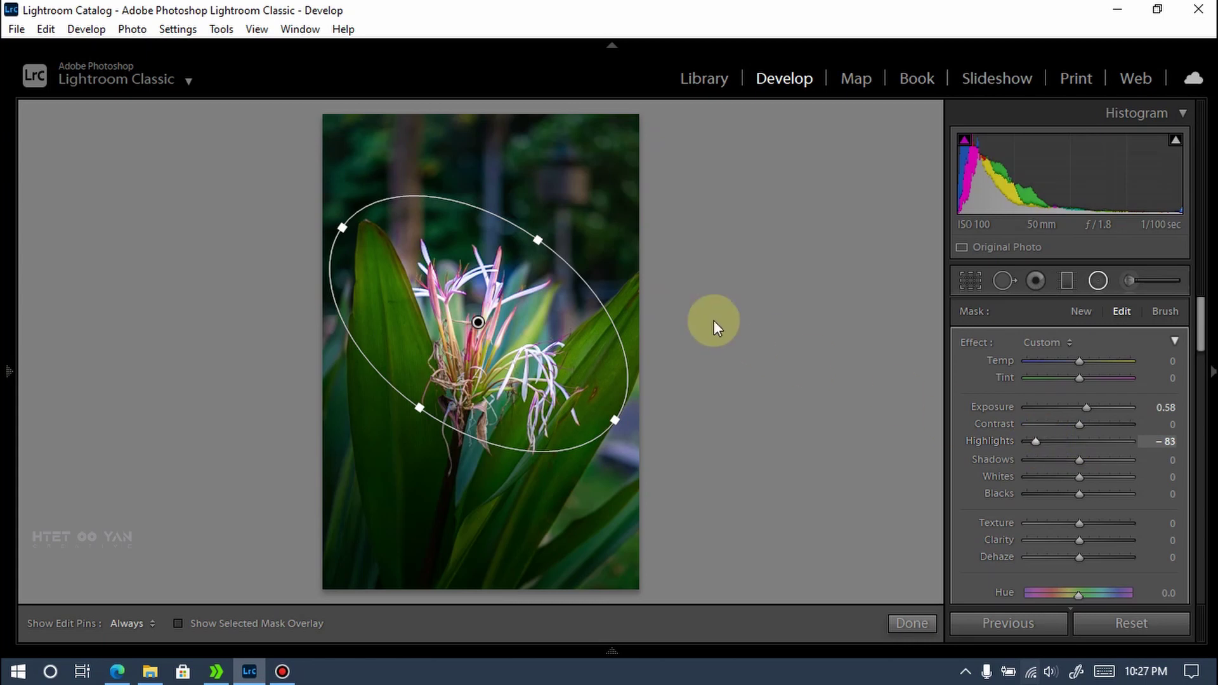
Step: Close the radial filter, collapse HSL/Color and Calibration, and expand the Split Toning panel
{"action": "left_click", "coordinate": [1098, 280]}
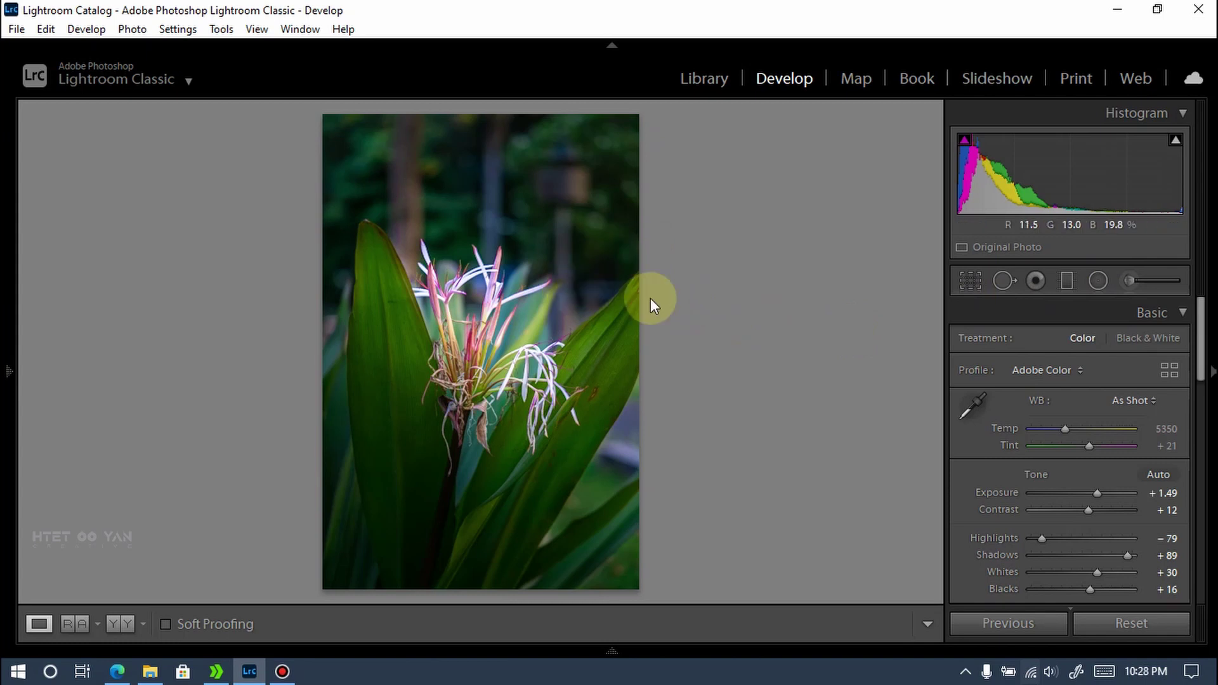
{"action": "scroll", "coordinate": [954, 363], "scroll_direction": "down", "scroll_amount": 2}
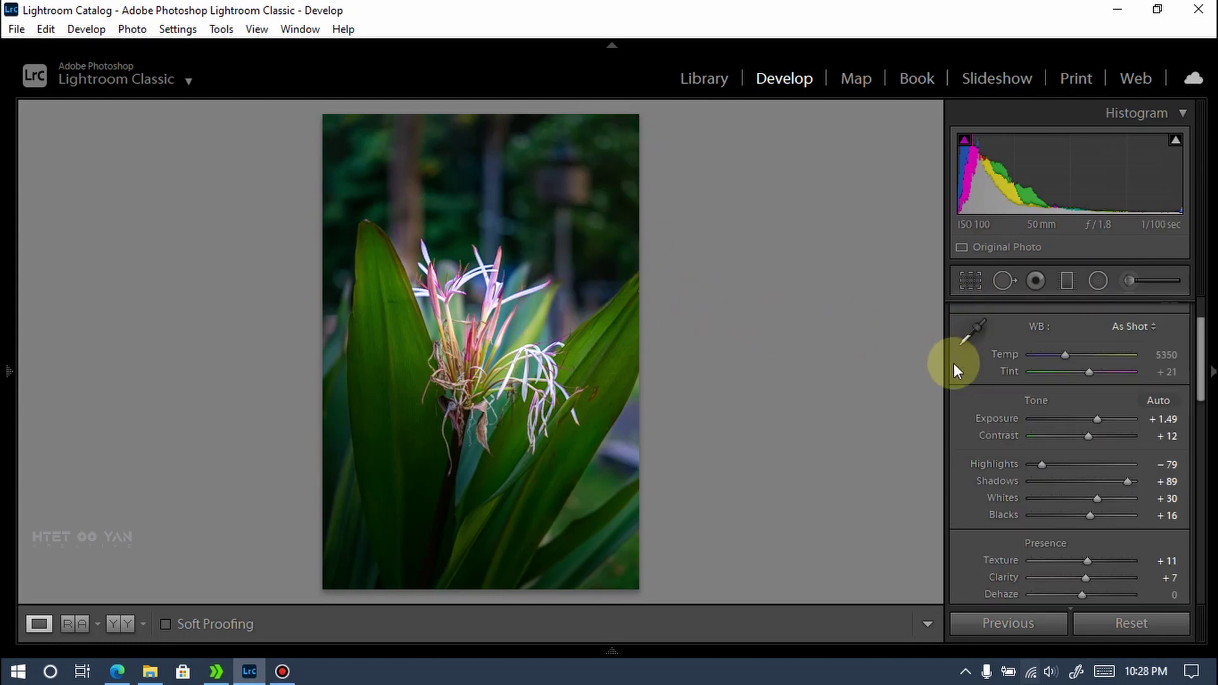
{"action": "scroll", "coordinate": [954, 363], "scroll_direction": "down", "scroll_amount": 3}
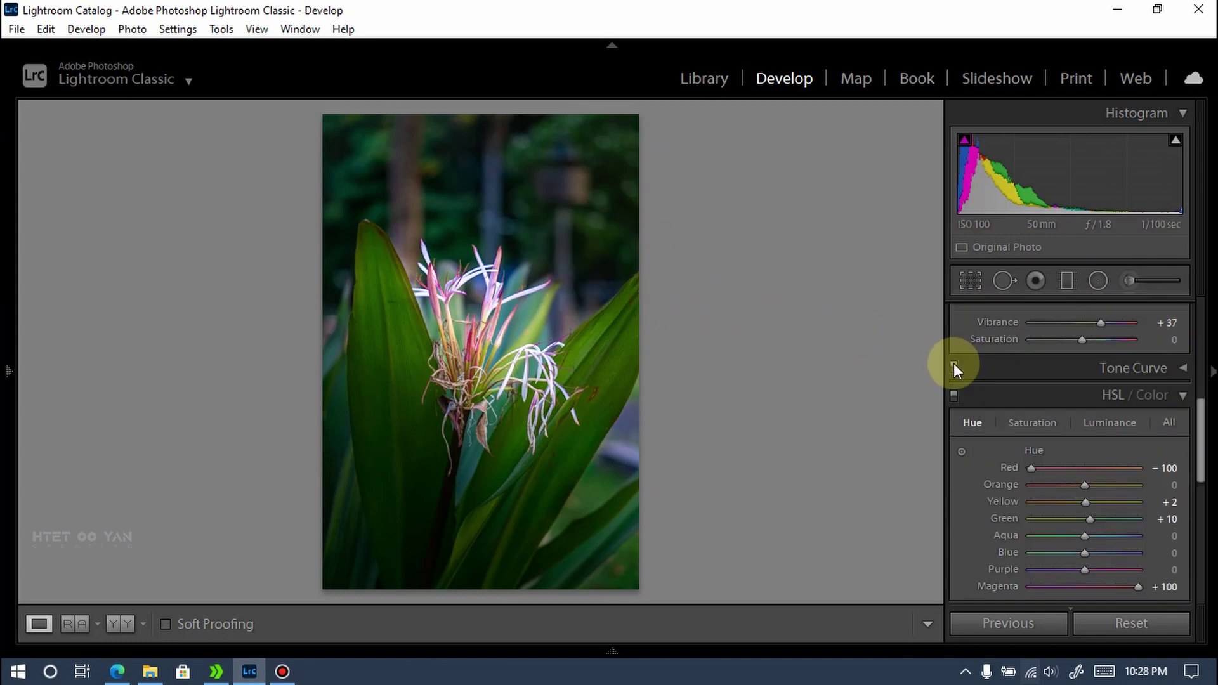
{"action": "left_click", "coordinate": [1181, 398]}
{"action": "left_click", "coordinate": [1179, 425]}
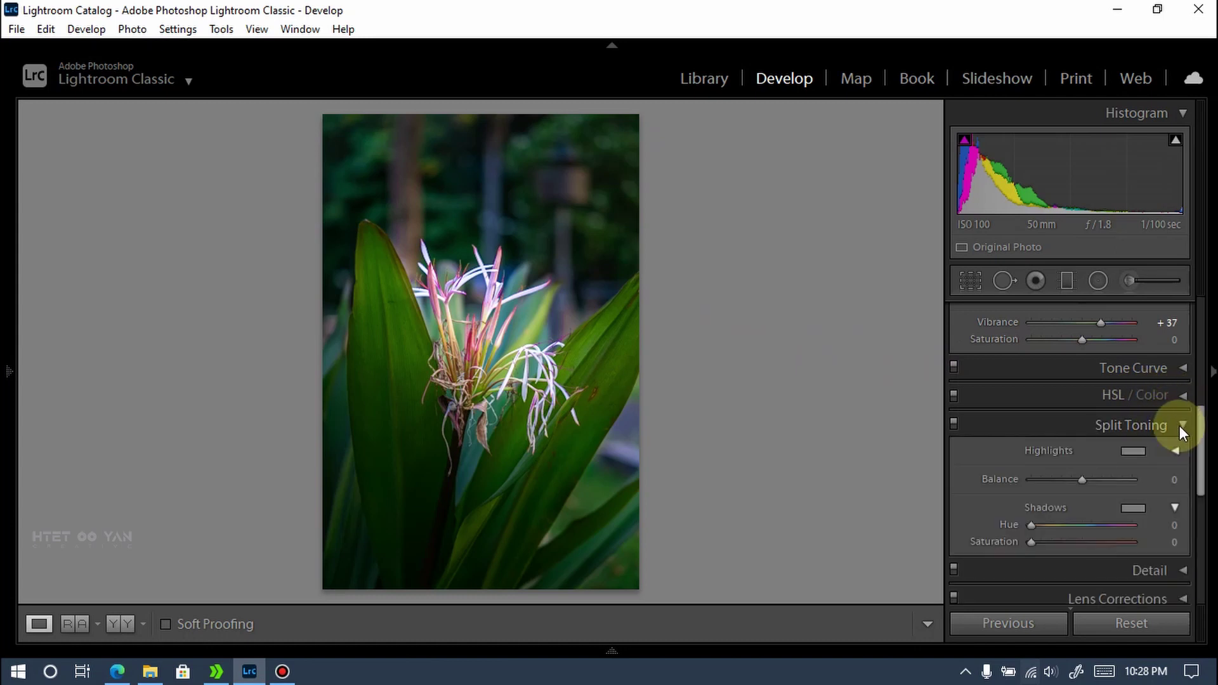
{"action": "scroll", "coordinate": [1053, 424], "scroll_direction": "down", "scroll_amount": 3}
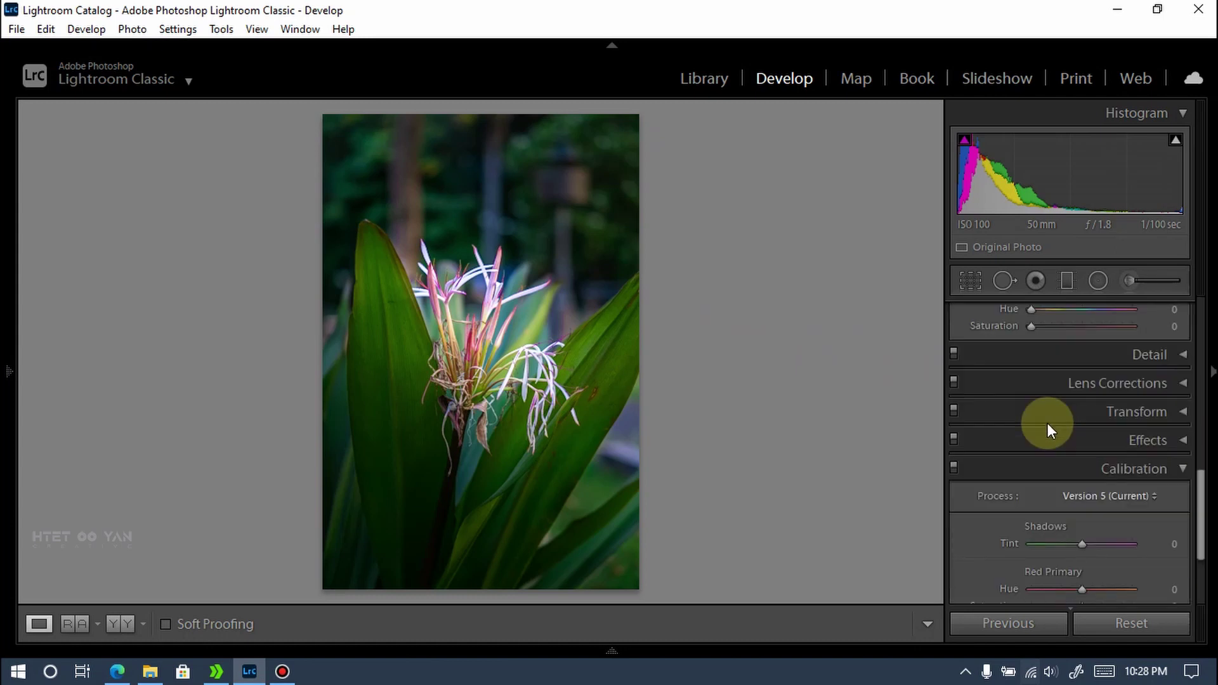
{"action": "left_click", "coordinate": [1179, 466]}
{"action": "scroll", "coordinate": [1089, 442], "scroll_direction": "up", "scroll_amount": 1}
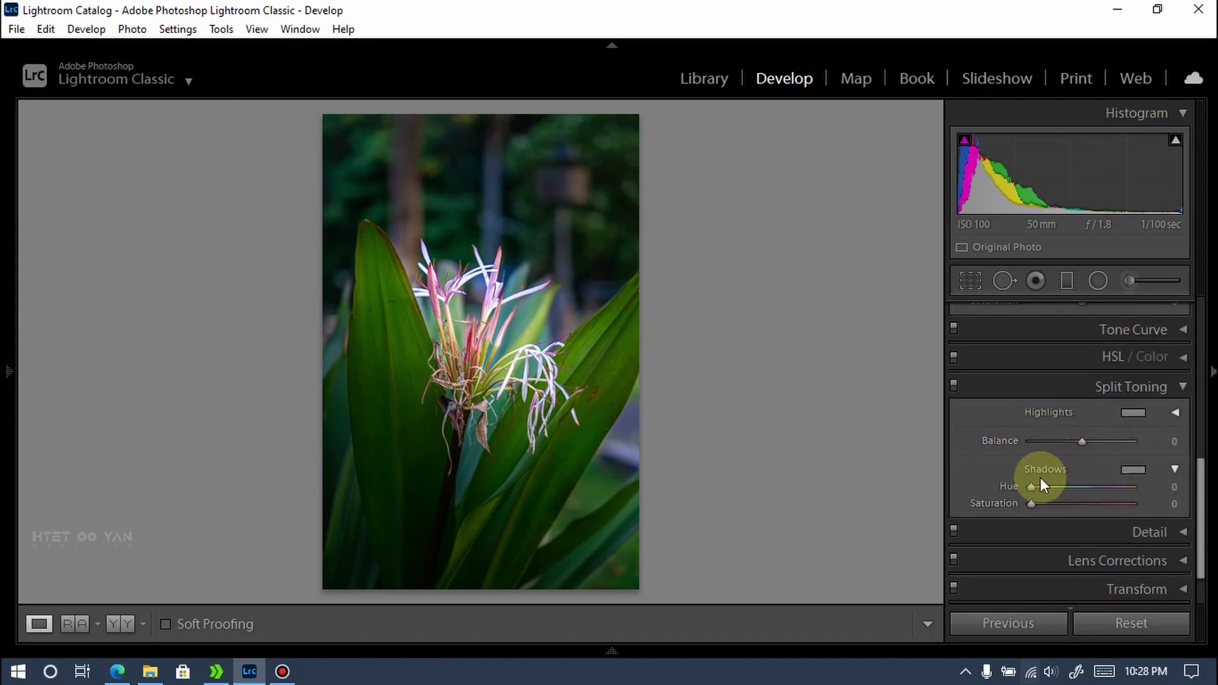
{"action": "scroll", "coordinate": [1022, 457], "scroll_direction": "up", "scroll_amount": 1}
{"action": "scroll", "coordinate": [1014, 441], "scroll_direction": "down", "scroll_amount": 2}
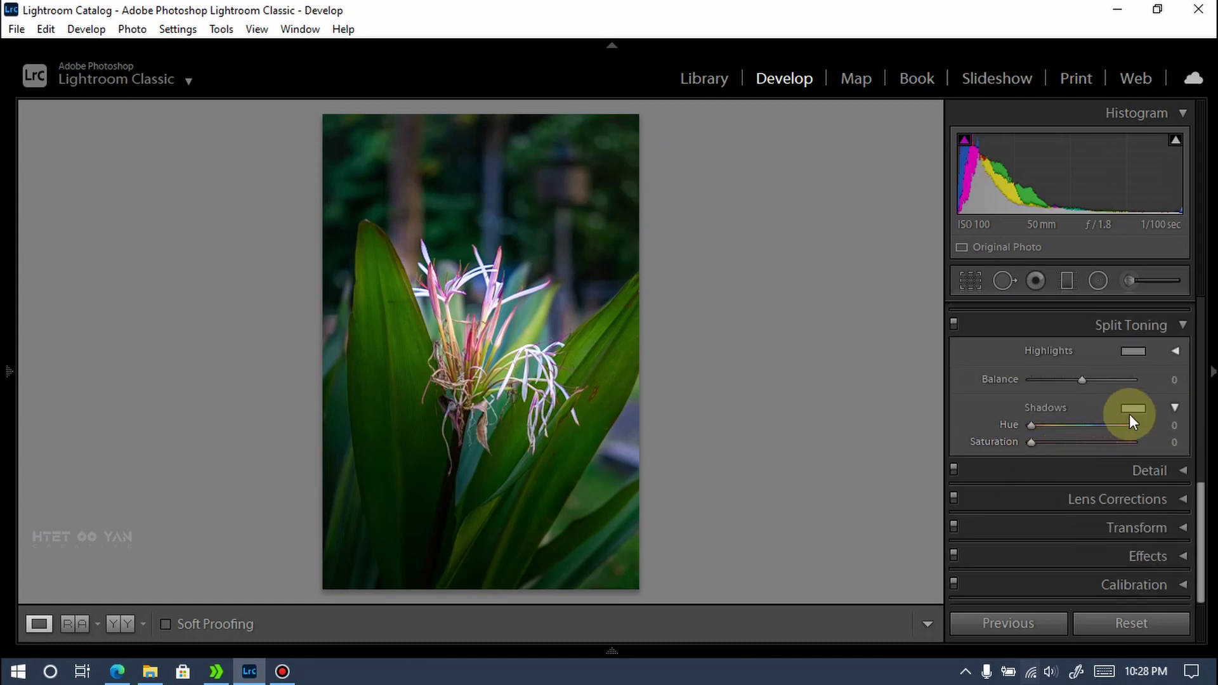
Step: Split-tone highlights to hue 321, saturation 11 and shadows to hue 243, saturation 6
{"action": "left_click", "coordinate": [1175, 352]}
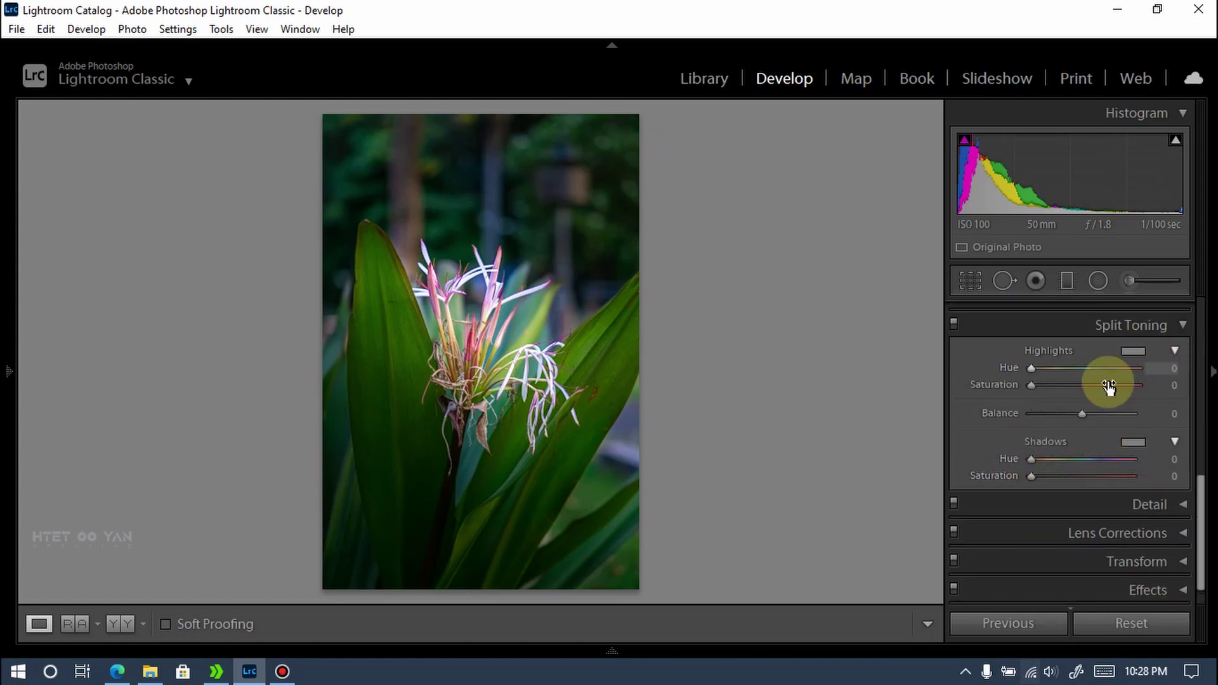
{"action": "left_click_drag", "start_coordinate": [1035, 372], "coordinate": [1130, 371]}
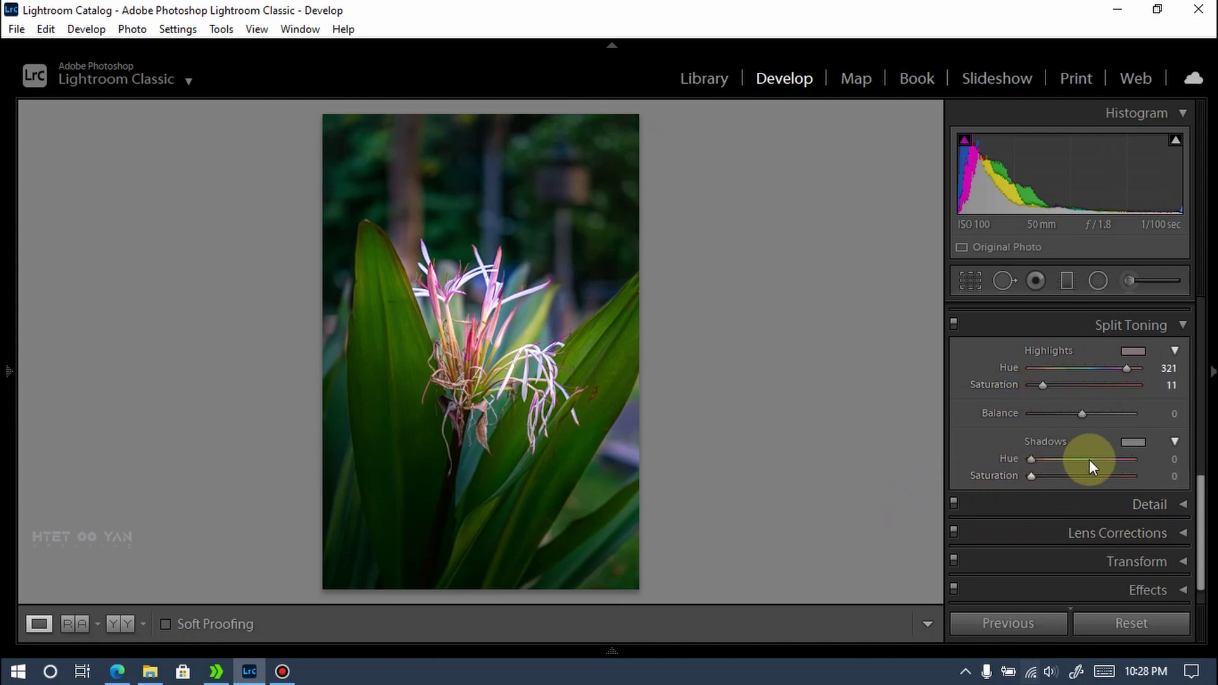
{"action": "mouse_move", "coordinate": [1032, 460]}
{"action": "left_mouse_down"}
{"action": "mouse_move", "coordinate": [1071, 465]}
{"action": "mouse_move", "coordinate": [1029, 477]}
{"action": "mouse_move", "coordinate": [1046, 478]}
{"action": "mouse_move", "coordinate": [1032, 461]}
{"action": "mouse_move", "coordinate": [1064, 461]}
{"action": "left_mouse_up"}
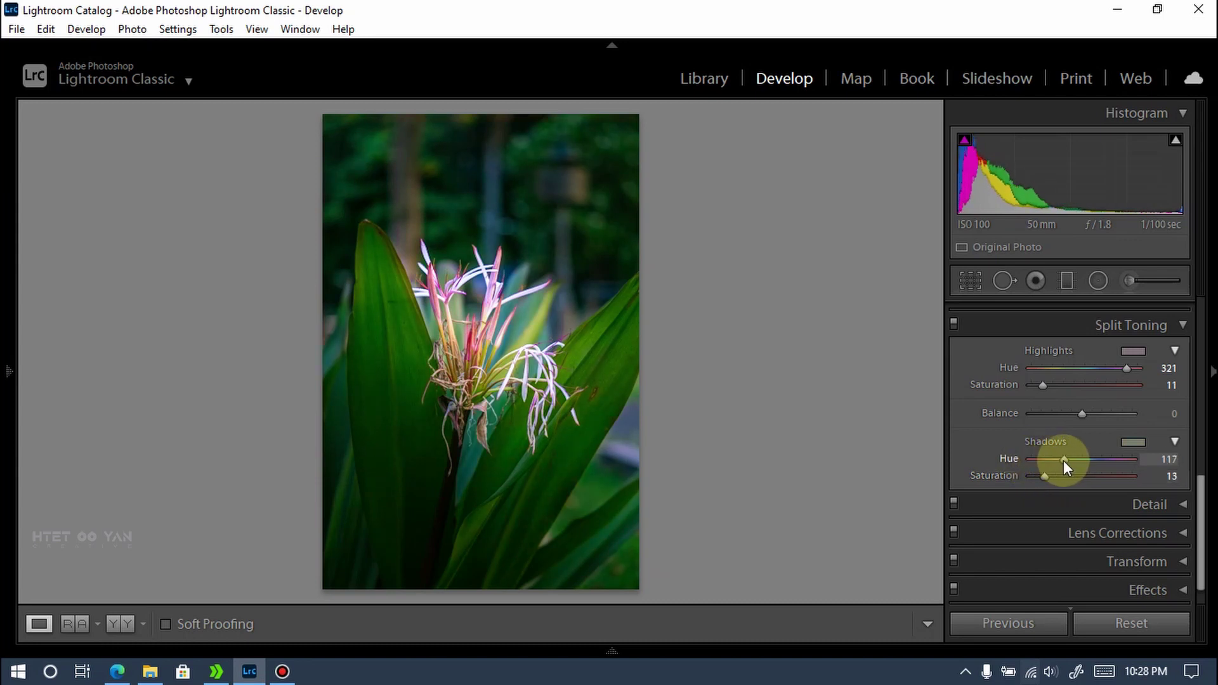
{"action": "left_click_drag", "start_coordinate": [1063, 461], "coordinate": [1099, 459]}
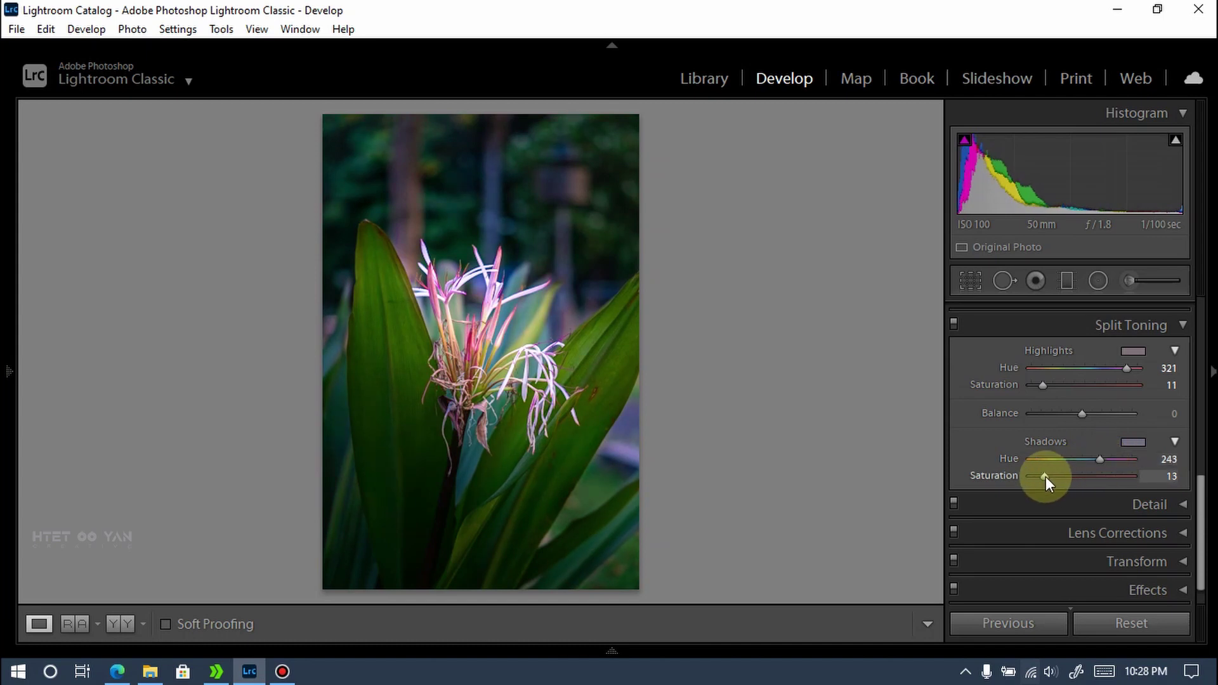
{"action": "mouse_move", "coordinate": [1044, 478]}
{"action": "left_mouse_down"}
{"action": "mouse_move", "coordinate": [1011, 477]}
{"action": "mouse_move", "coordinate": [1038, 475]}
{"action": "left_mouse_up"}
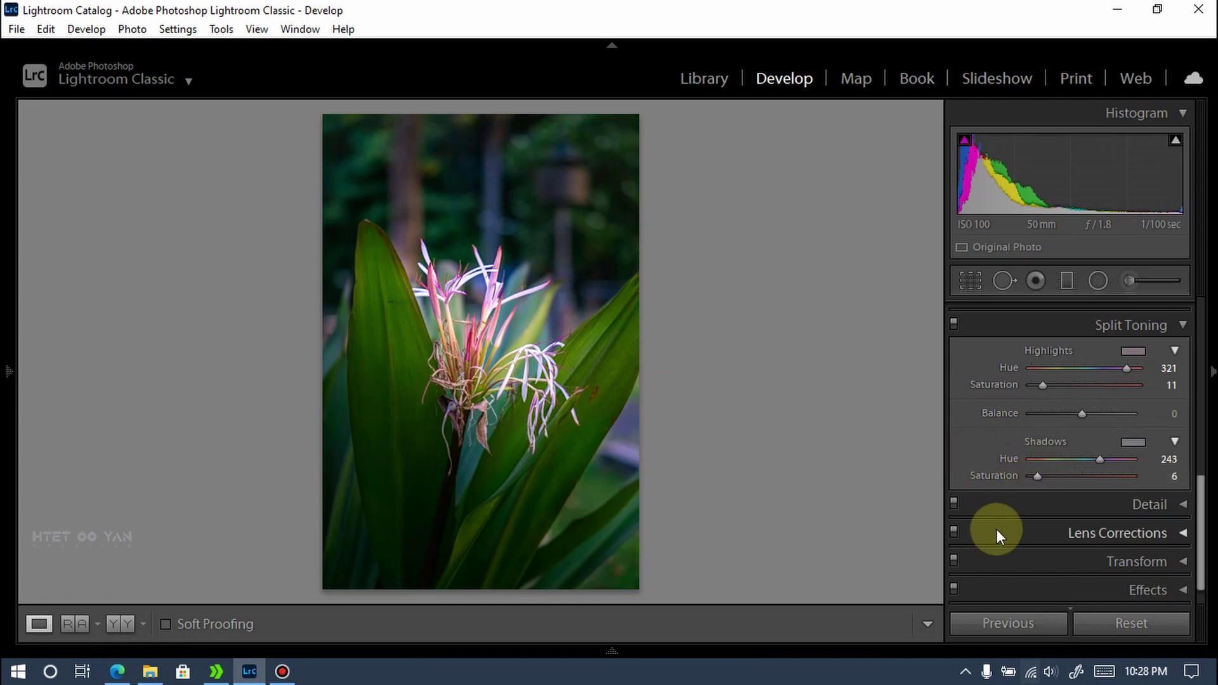
{"action": "scroll", "coordinate": [1001, 536], "scroll_direction": "down", "scroll_amount": 1}
{"action": "scroll", "coordinate": [984, 529], "scroll_direction": "up", "scroll_amount": 3}
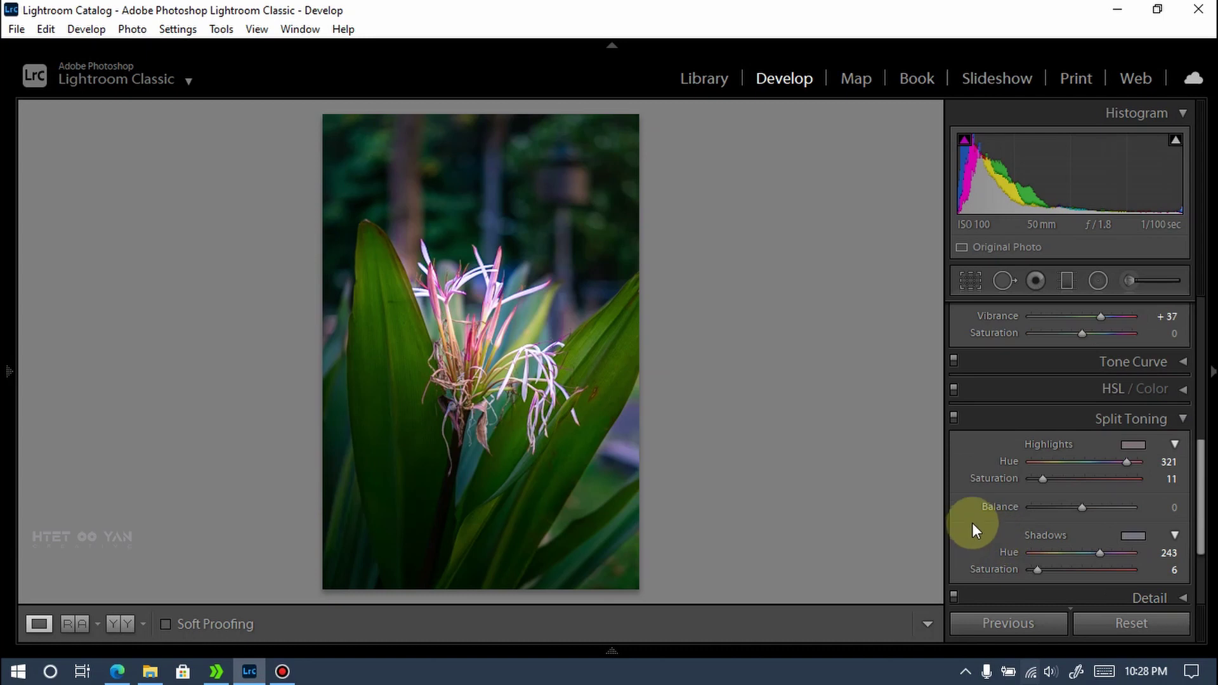
Step: Collapse Split Toning and Basic, view Before/After side by side, then return to Loupe
{"action": "left_click", "coordinate": [1182, 419]}
{"action": "scroll", "coordinate": [1000, 454], "scroll_direction": "up", "scroll_amount": 1}
{"action": "scroll", "coordinate": [1009, 453], "scroll_direction": "up", "scroll_amount": 3}
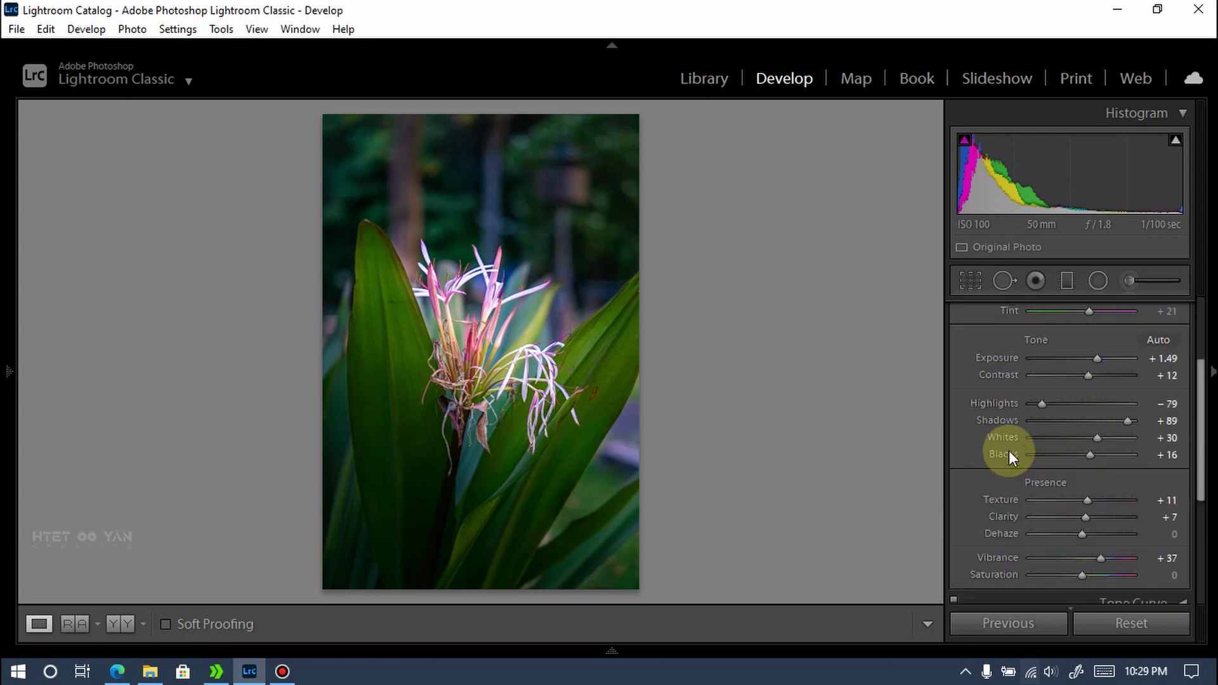
{"action": "scroll", "coordinate": [1009, 455], "scroll_direction": "up", "scroll_amount": 2}
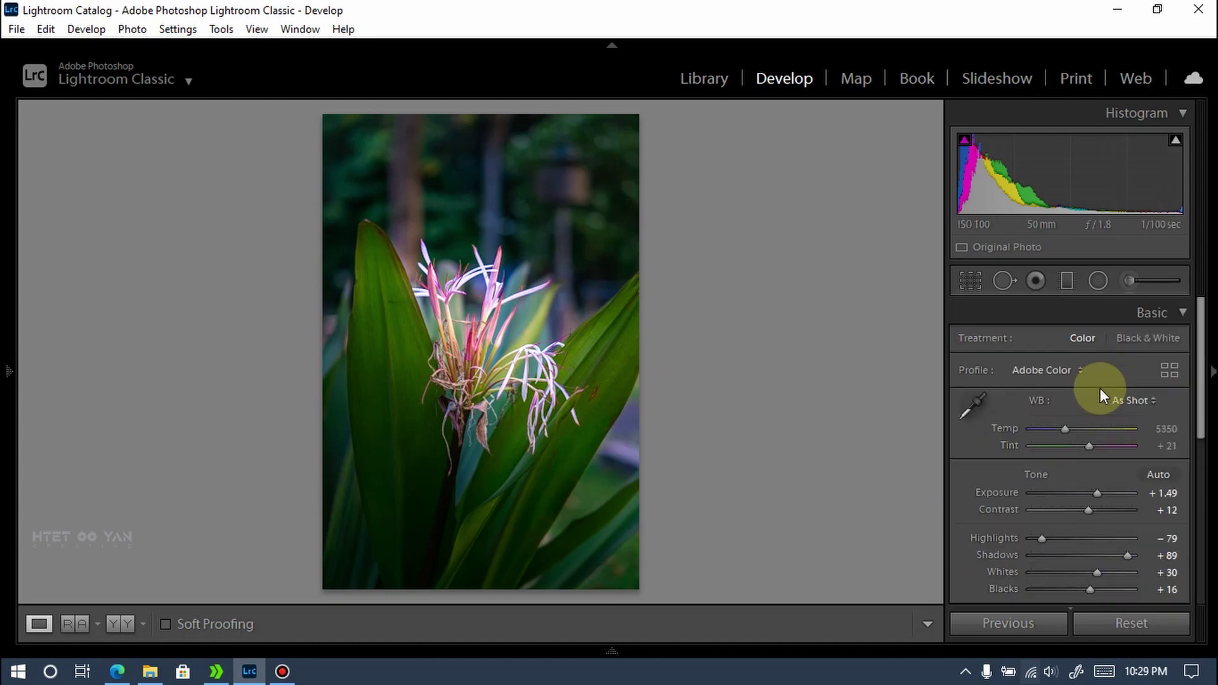
{"action": "left_click", "coordinate": [1182, 314]}
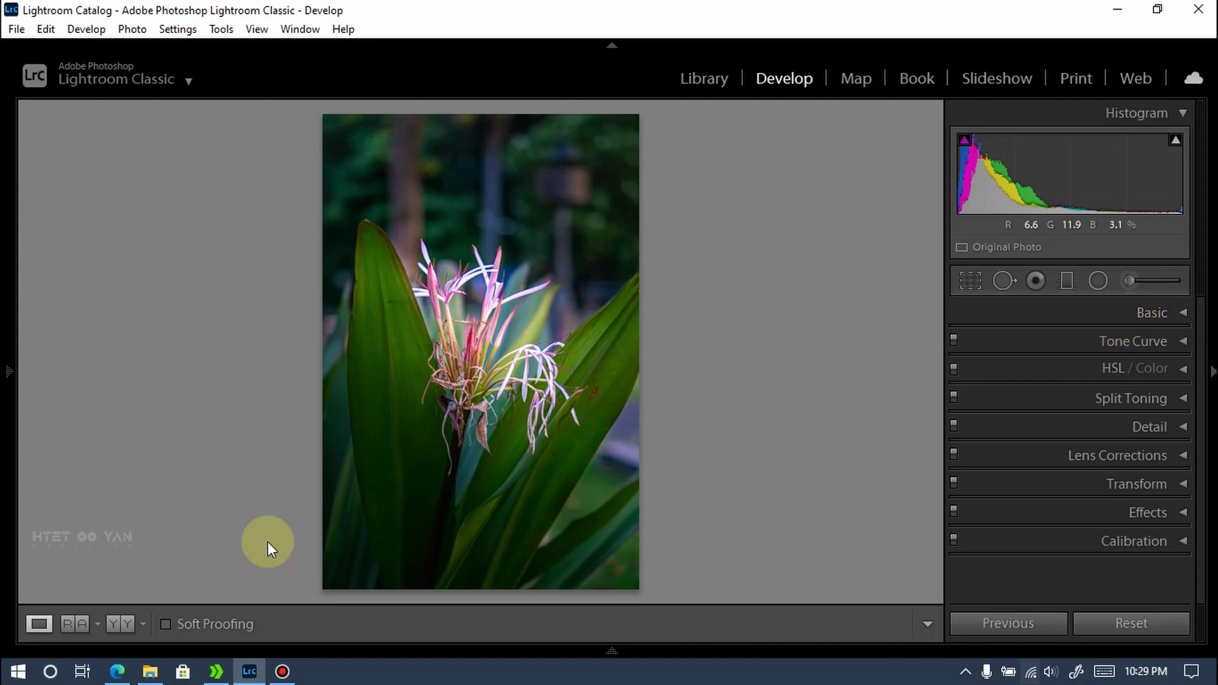
{"action": "left_click", "coordinate": [127, 623]}
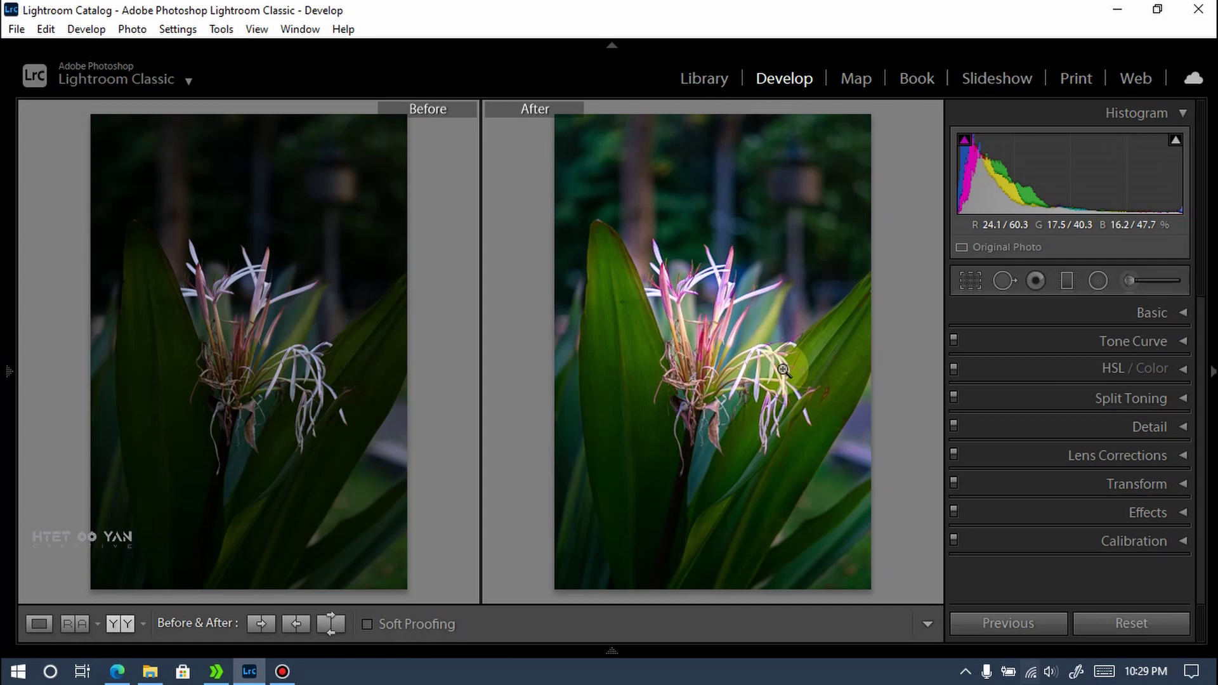
{"action": "left_click", "coordinate": [38, 625]}
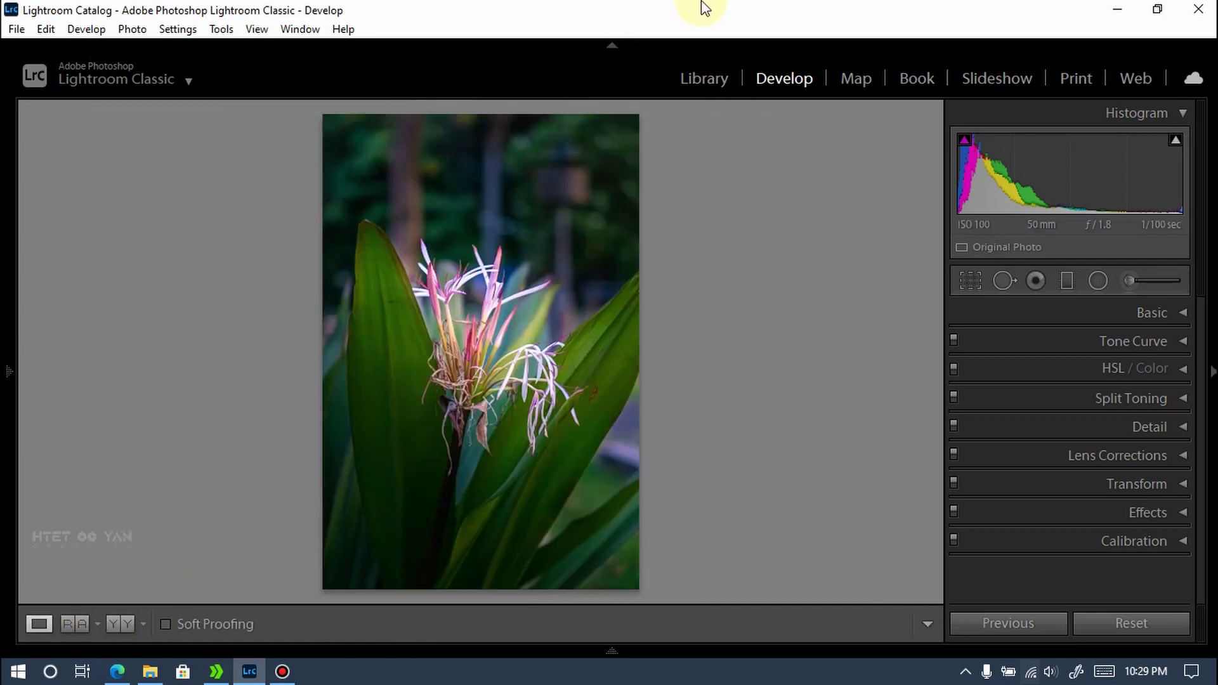